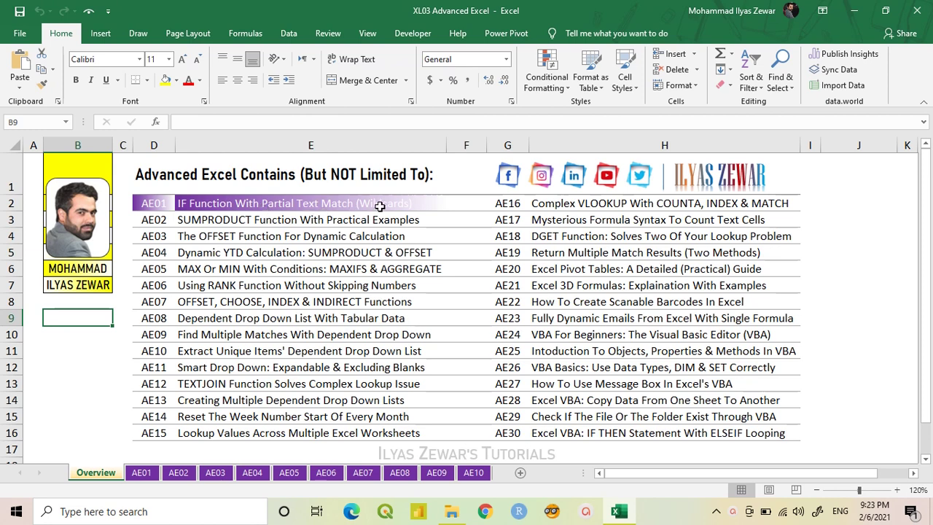
On worksheet AE01, enter the formula =IF(D5="*DB*",J5,"") in cell E5
left_click(141, 472)
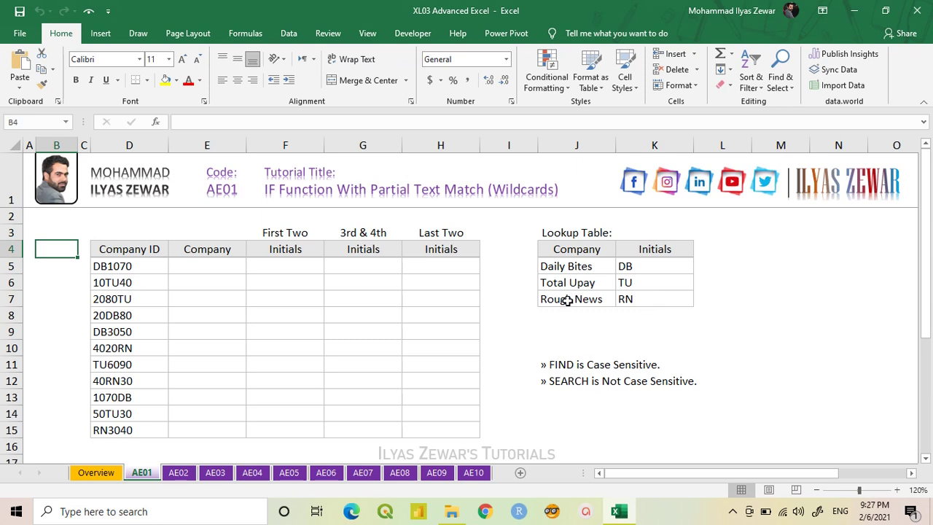
left_click(202, 266)
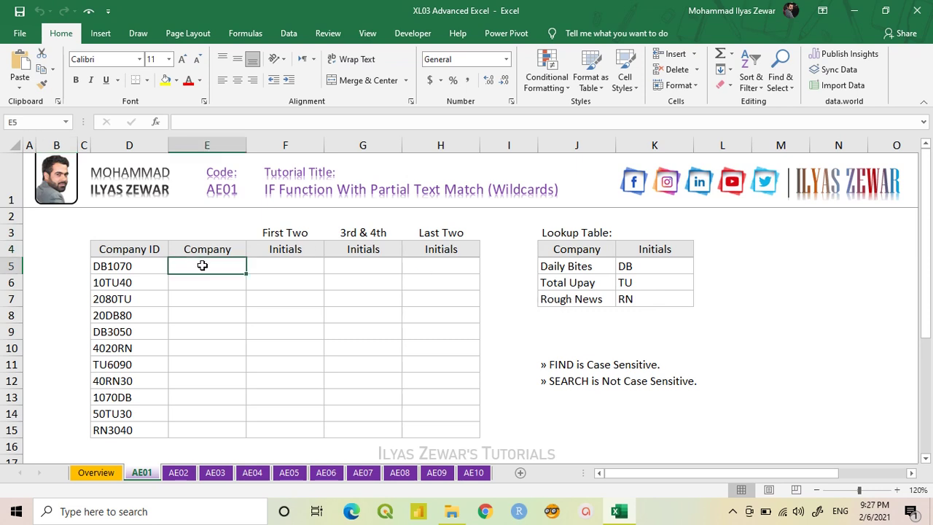
type("=IF(")
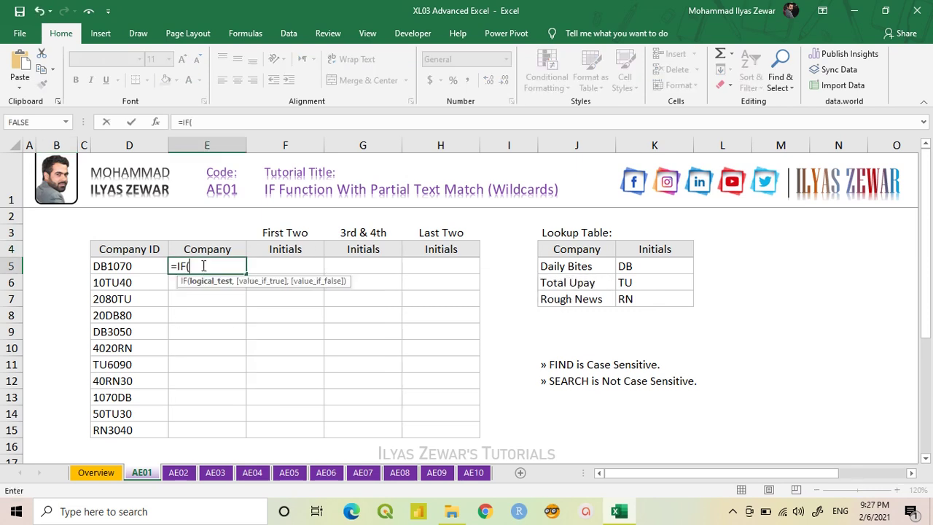
left_click(143, 267)
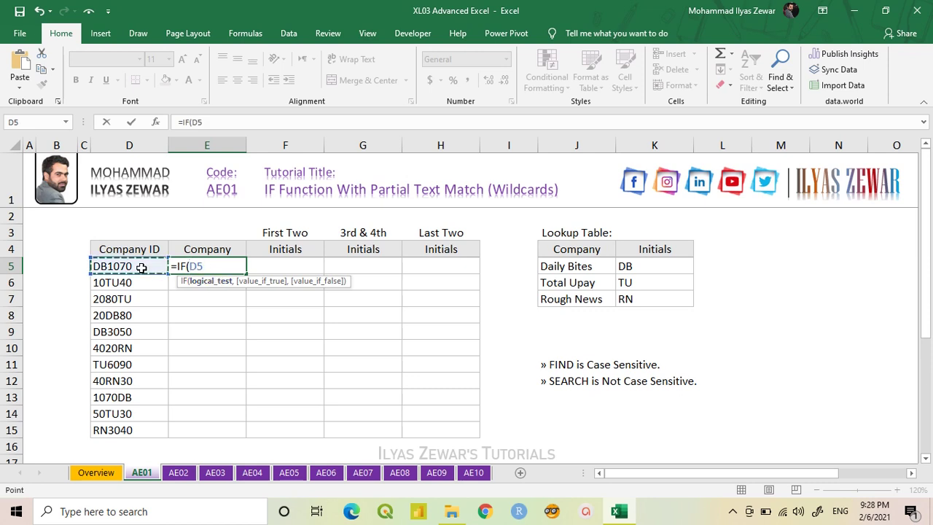
type("=\"")
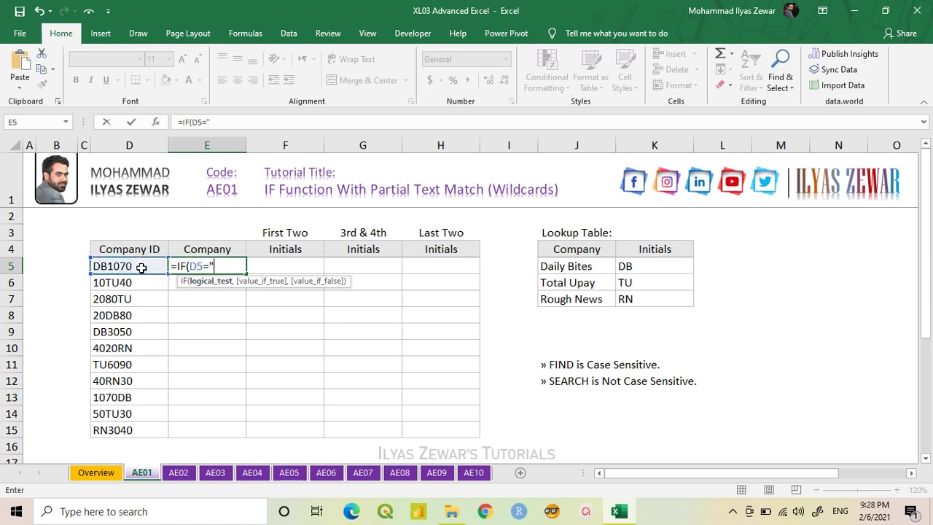
type("*DB")
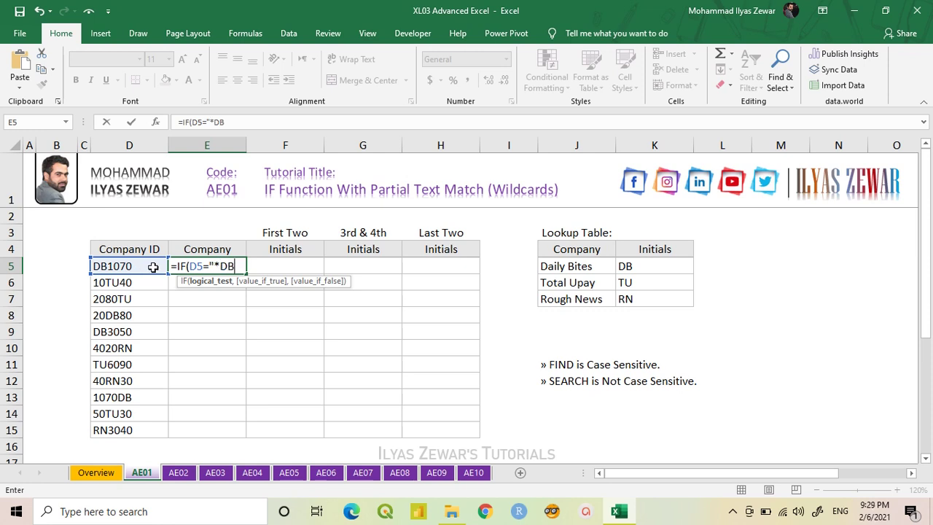
type("*\",")
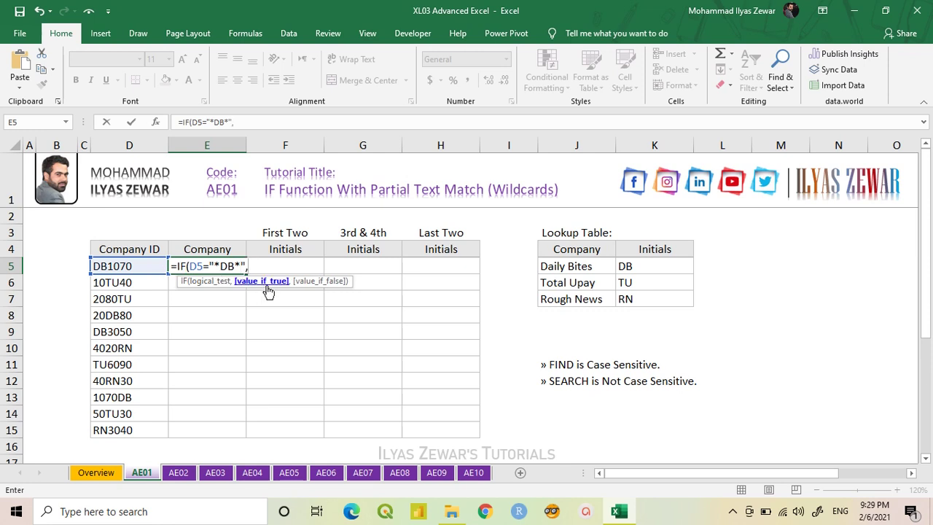
left_click(567, 267)
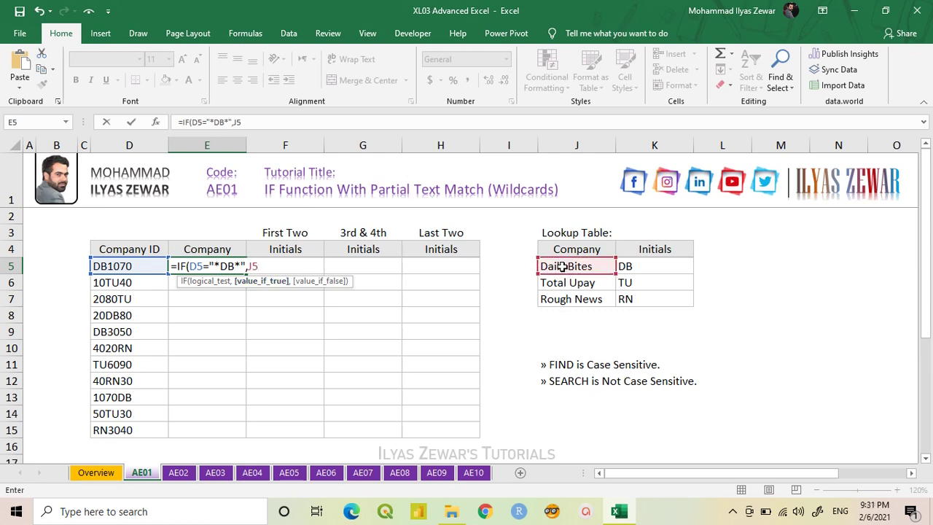
type(",")
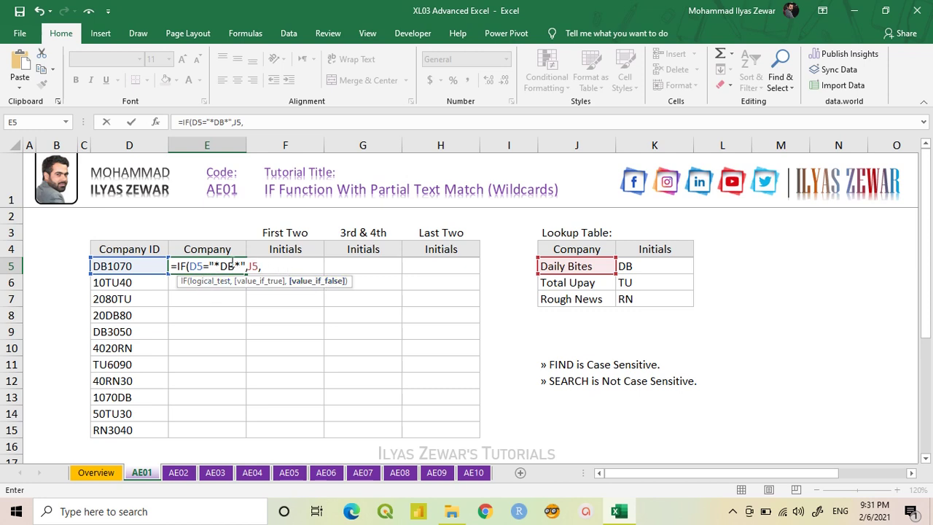
type("\"\"")
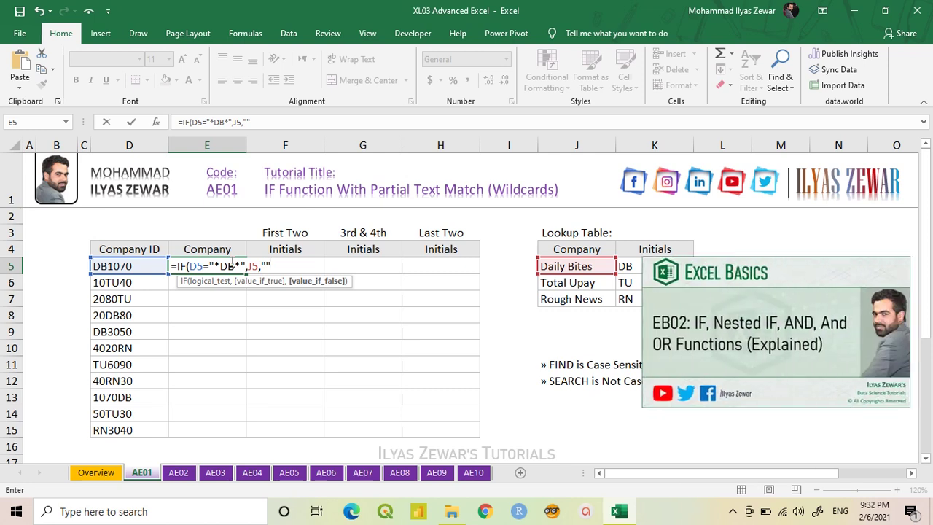
type(")")
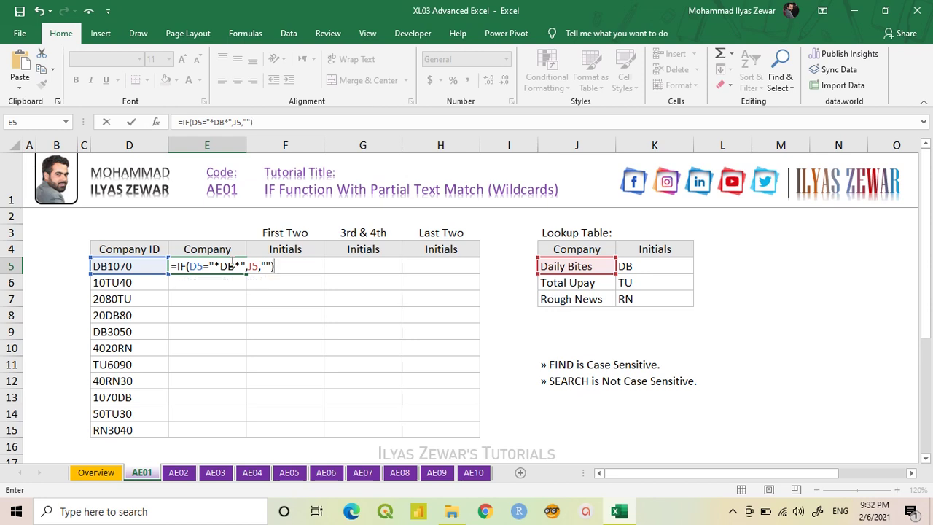
key("Return")
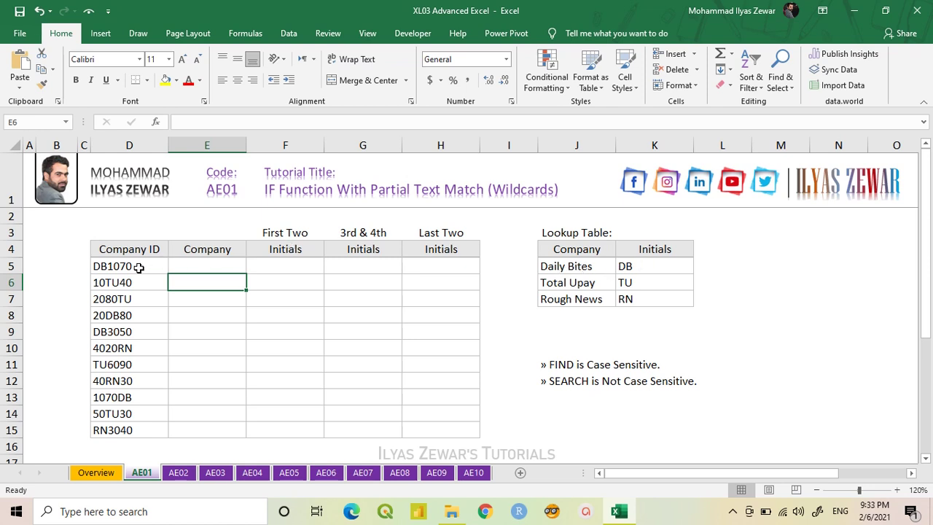
Evaluate the logical test D5="*DB*" inside E5's IF formula, and restore the original expression
double_click(204, 267)
type("=IF(D5=\"*DB*\",J5,\"\")")
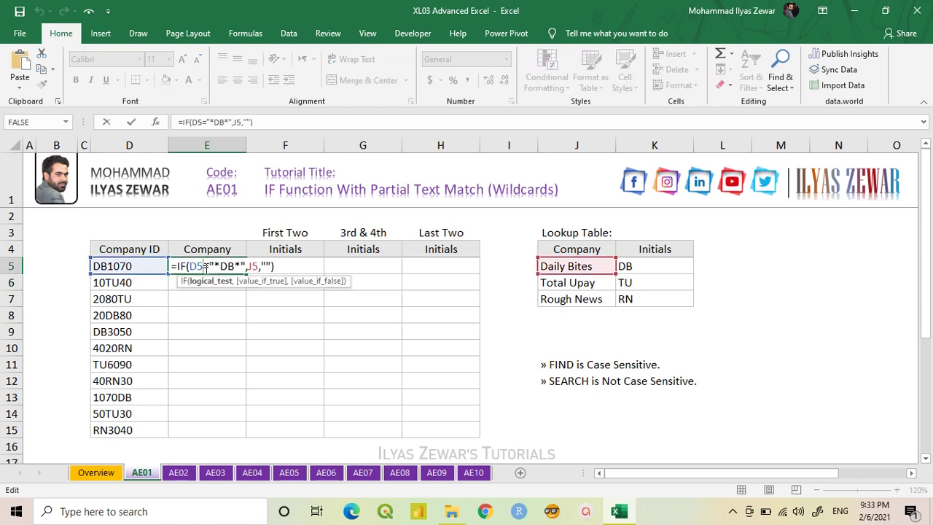
left_click_drag(189, 267, 248, 266)
key("F9")
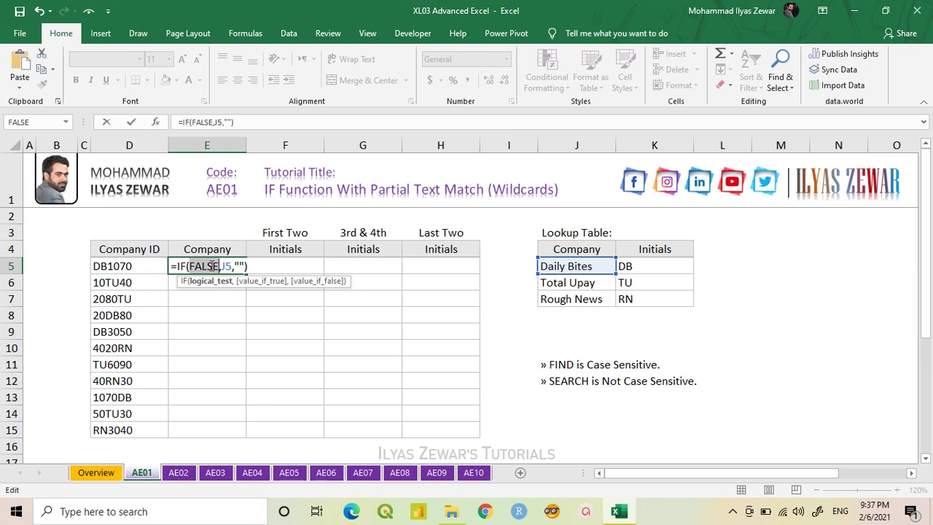
key("ctrl+z")
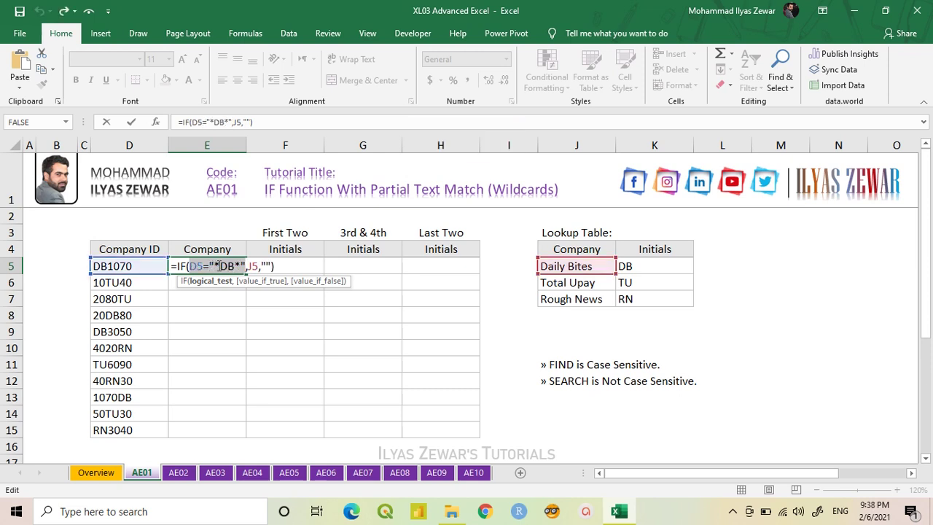
Try rewriting the logical test in E5's formula as D5="*"&K5&"*", referencing the Daily Bites initials
left_click(218, 266)
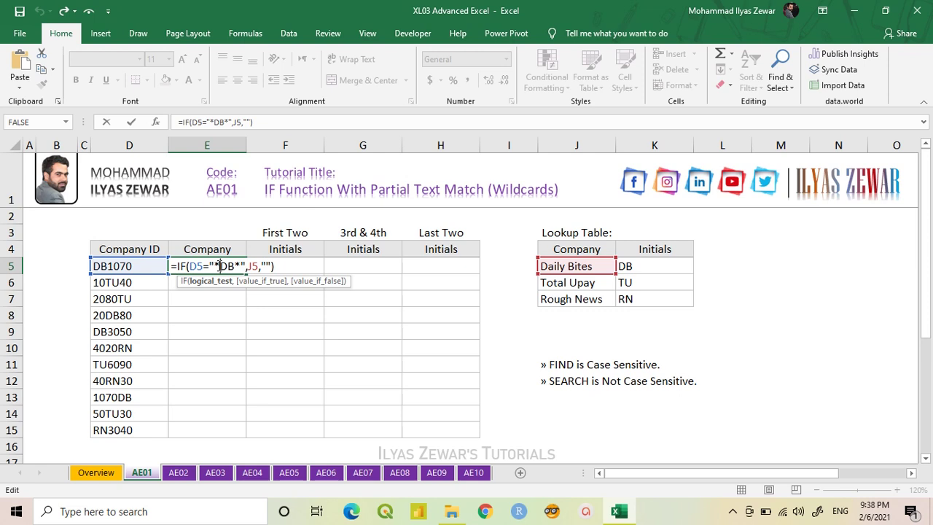
type("\"")
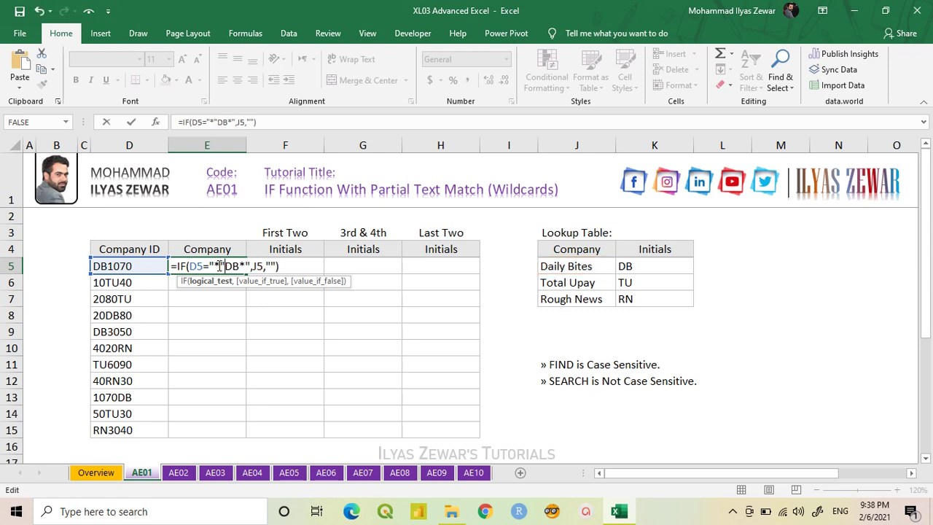
type("&")
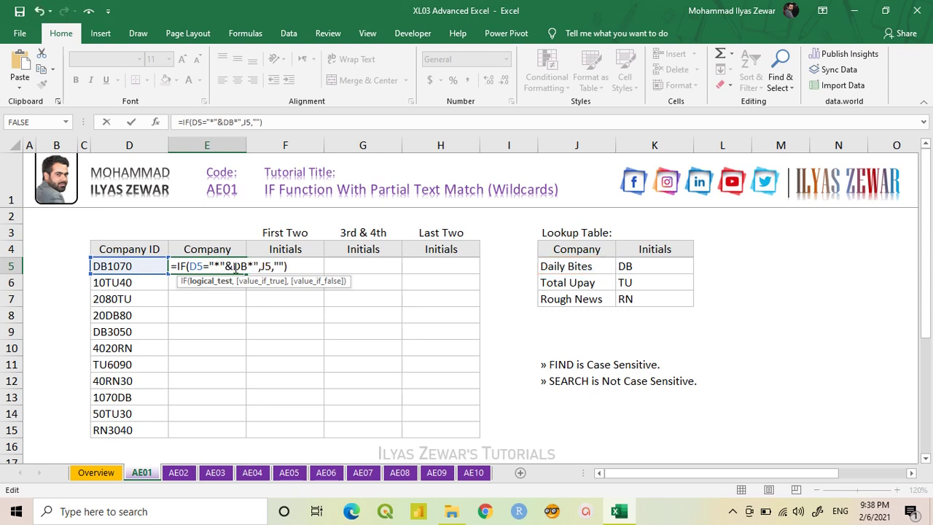
left_click_drag(233, 266, 248, 266)
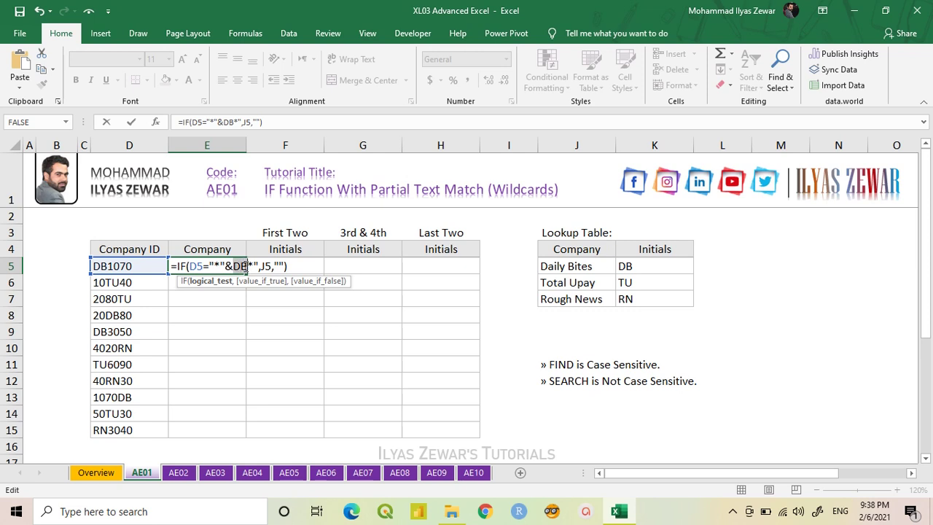
left_click(627, 268)
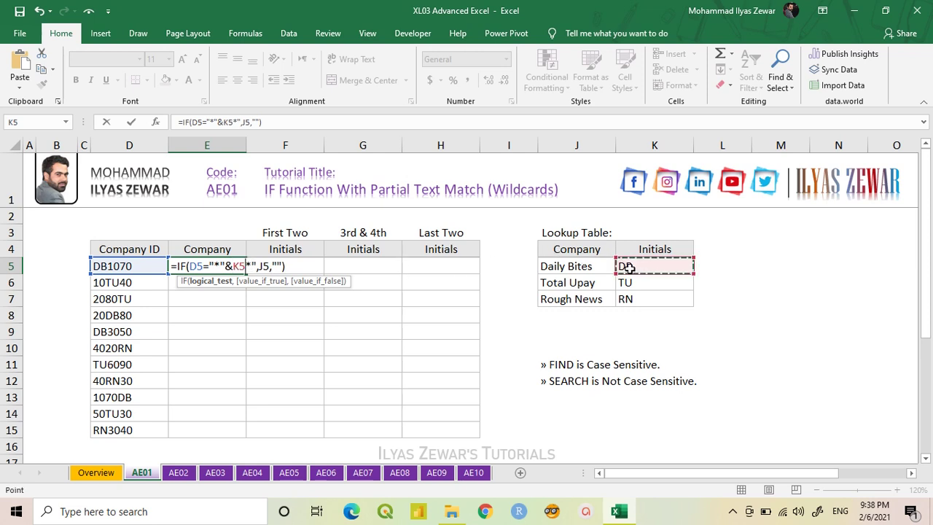
type("&")
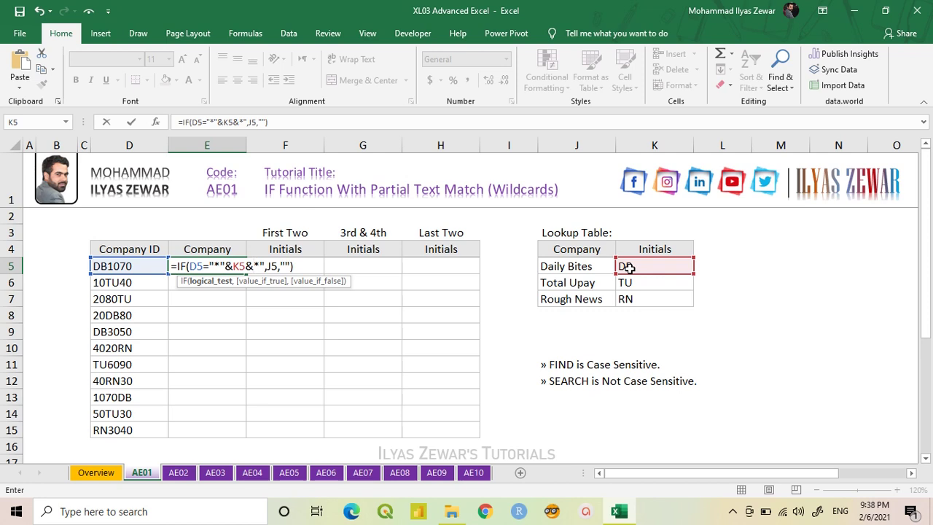
type("\"")
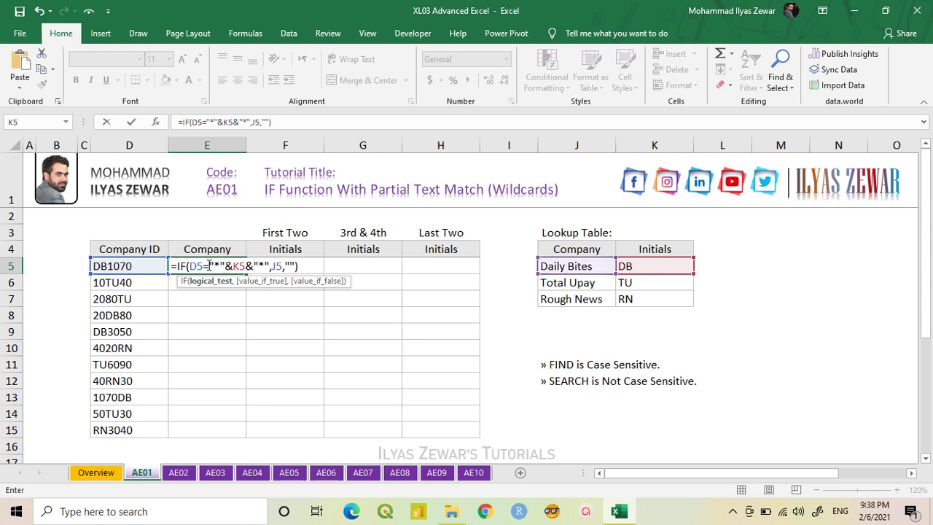
Evaluate the revised logical test with the K5 reference inside E5's formula, and discard the edit
left_click_drag(191, 267, 271, 267)
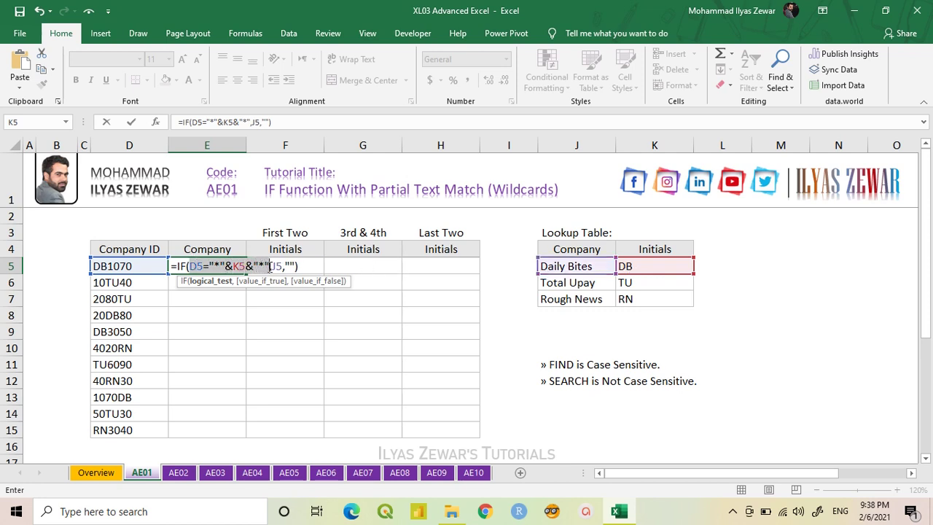
key("F9")
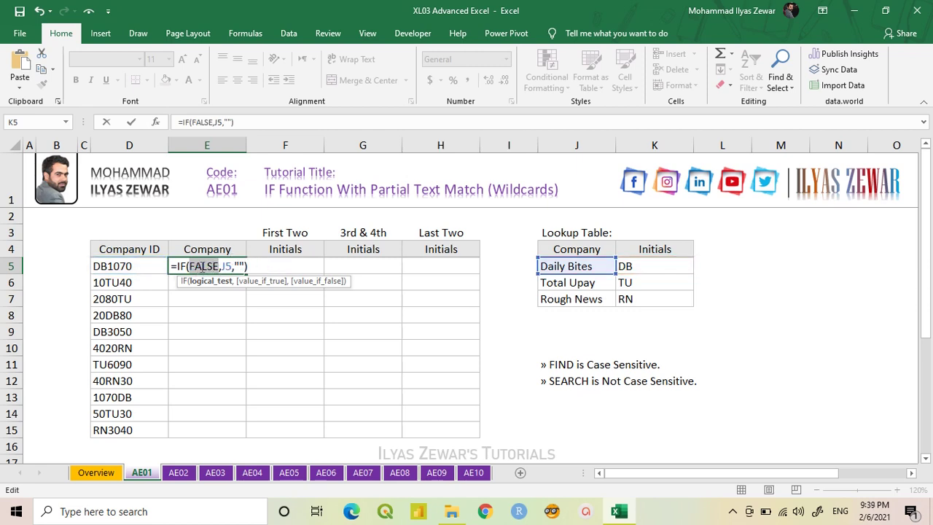
key("ctrl+z")
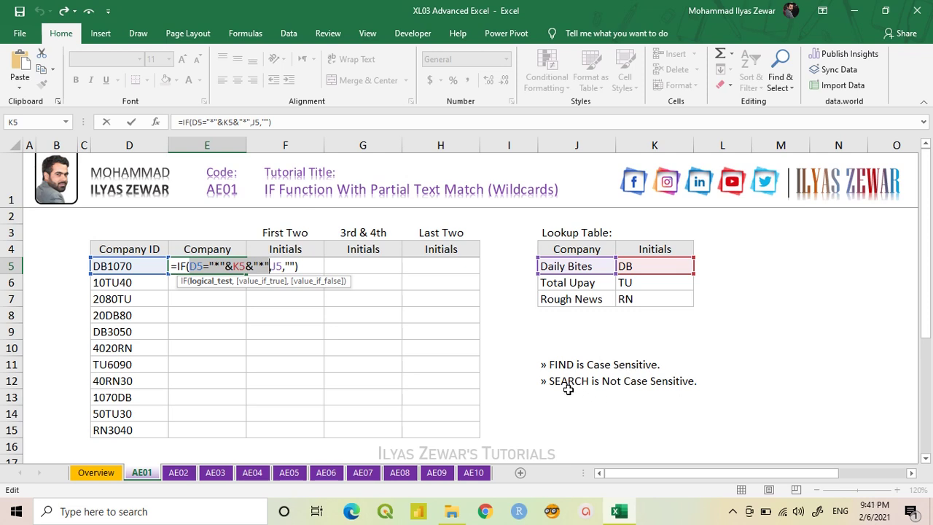
key("Escape")
Enter =SEARCH(K5,D5) in cell E5 to locate the company initials within the first Company ID
type("=")
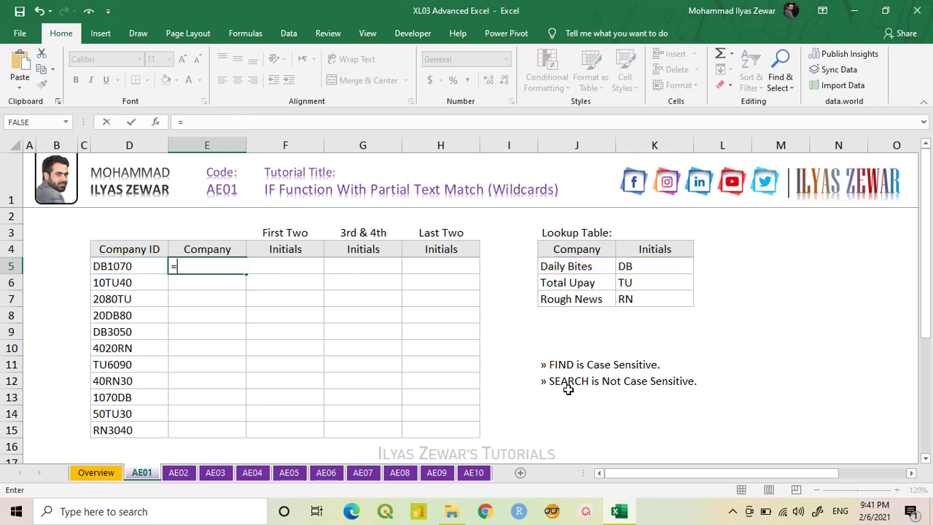
type("sear")
key("Tab")
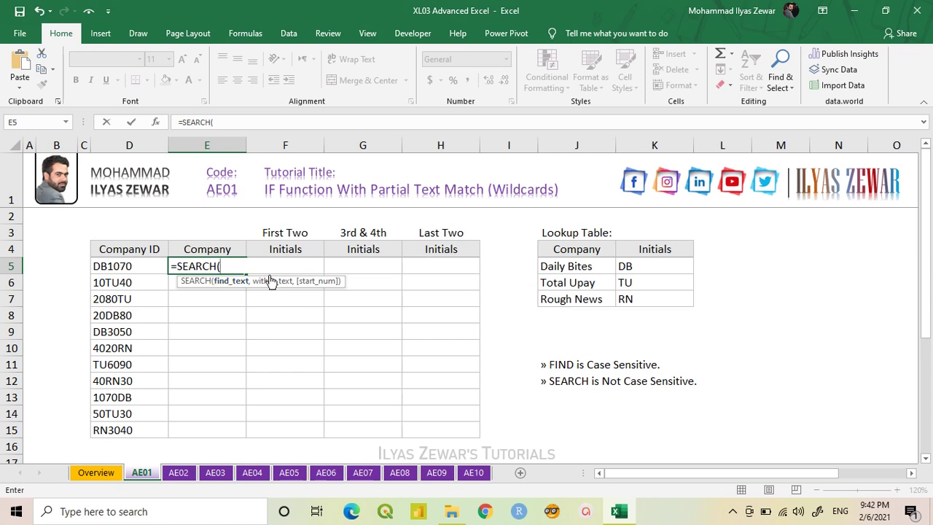
left_click(642, 267)
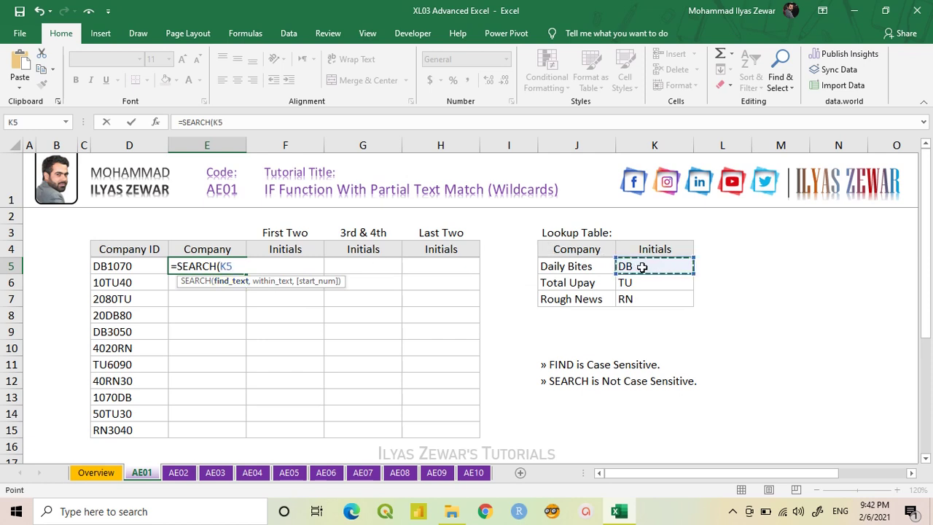
type(",")
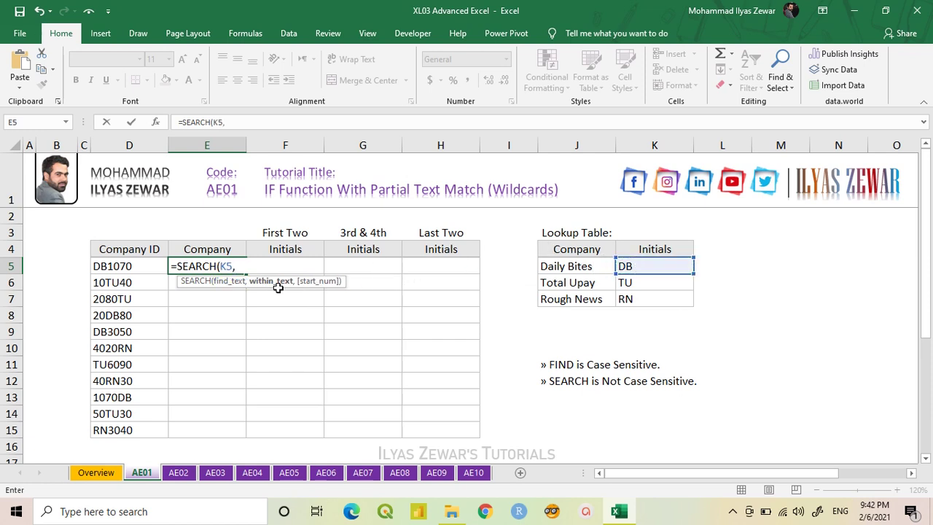
left_click(137, 267)
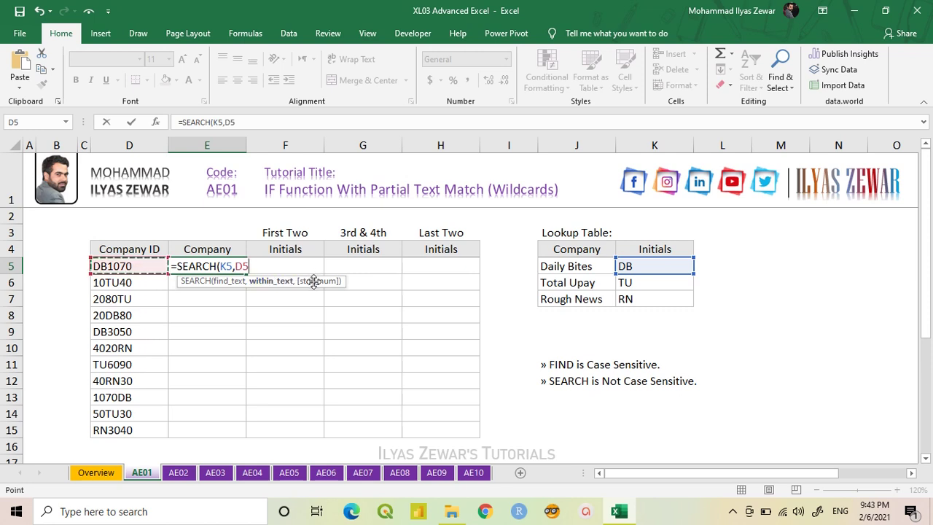
type(")")
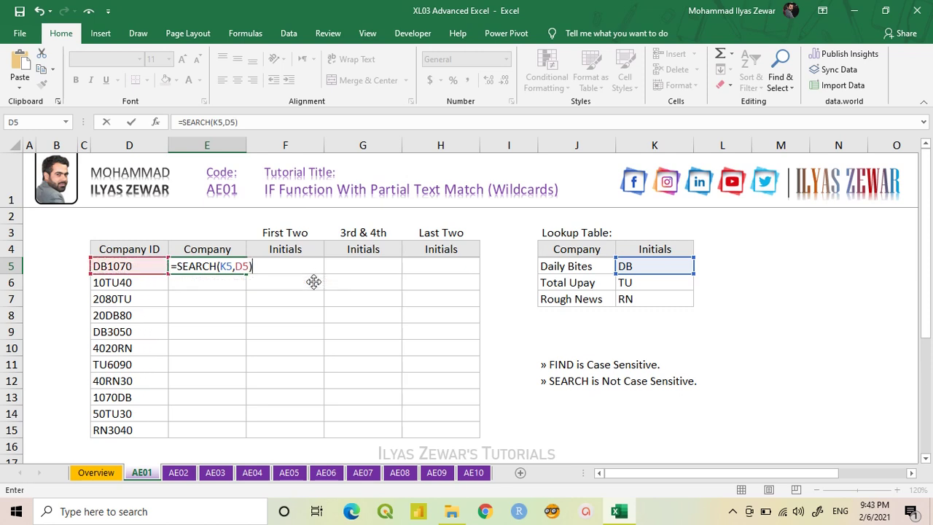
key("Return")
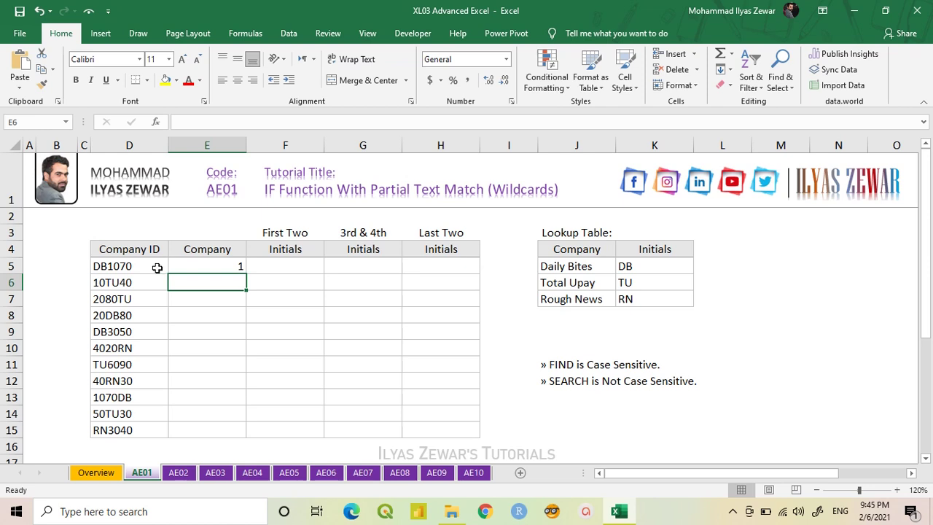
Try moving the DB initials to the middle of the Company ID in D5, making it 10DB70, and undo the change
double_click(106, 267)
key("shift+Left")
key("shift+Left")
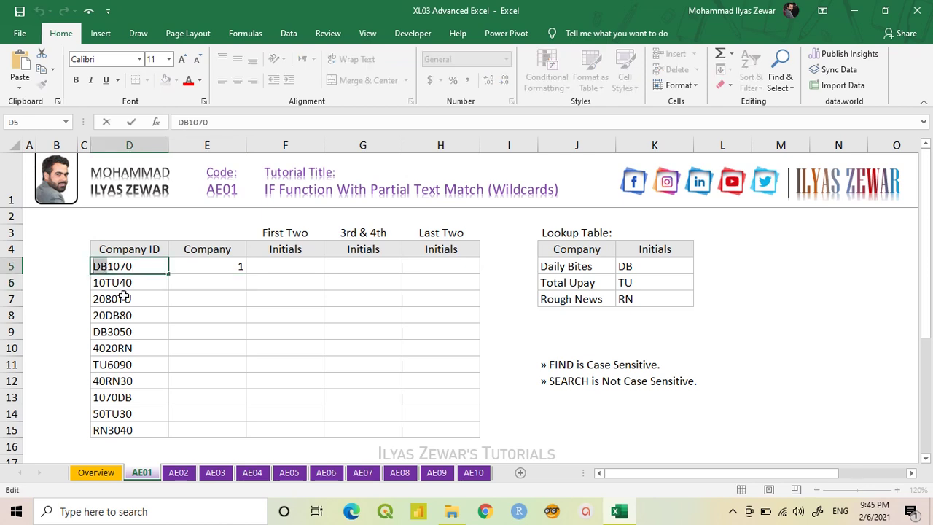
key("ctrl+x")
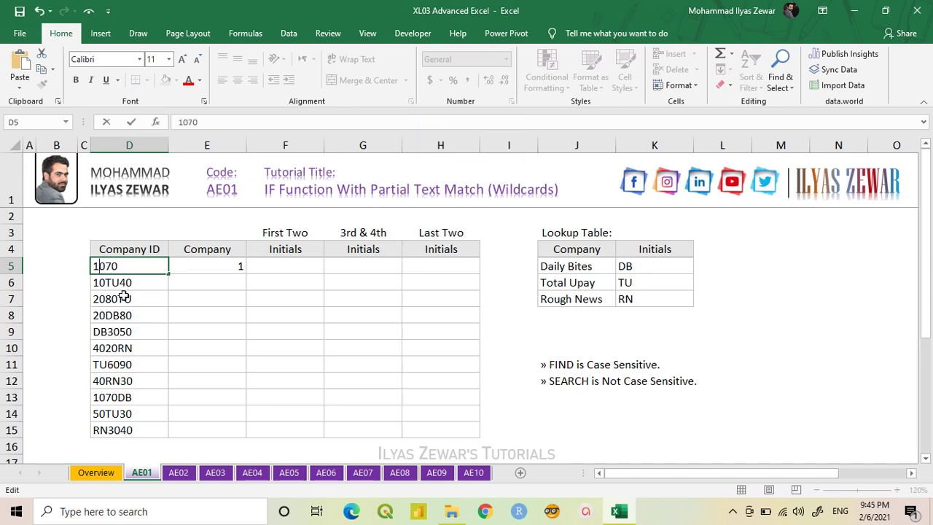
key("ctrl+v")
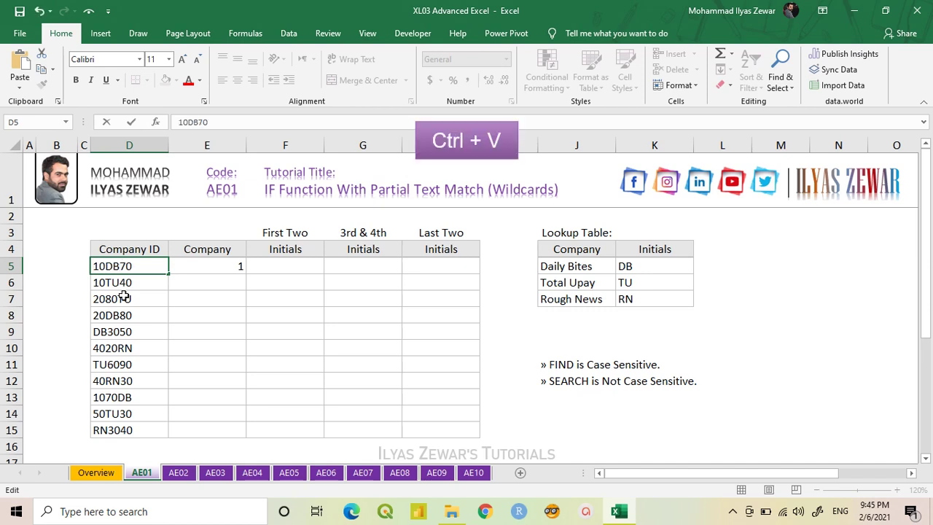
key("Return")
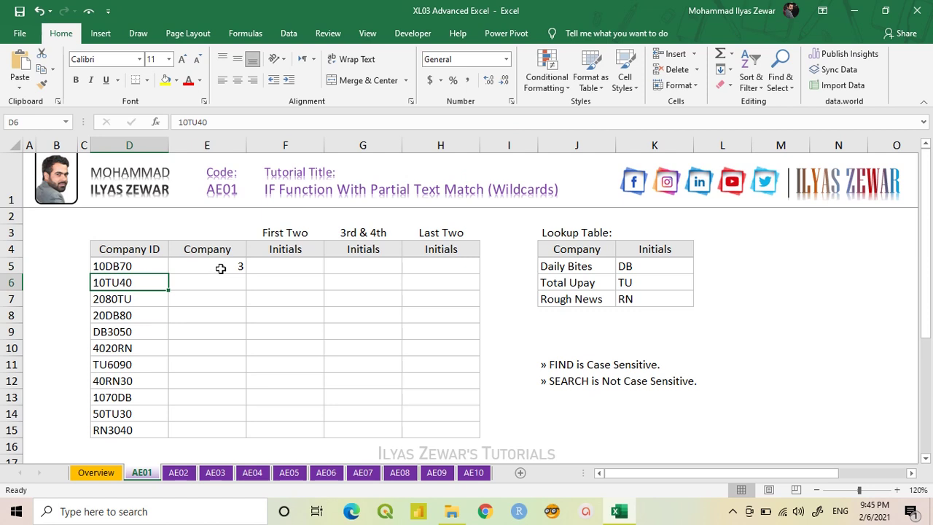
key("ctrl+z")
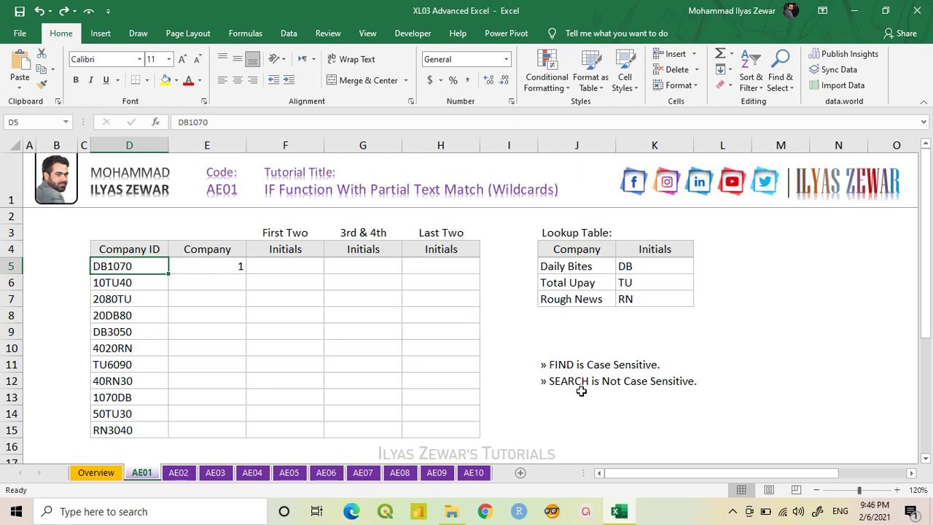
Change the Daily Bites initials in K5 to lowercase db to test case sensitivity
left_click(639, 269)
type("db")
key("Return")
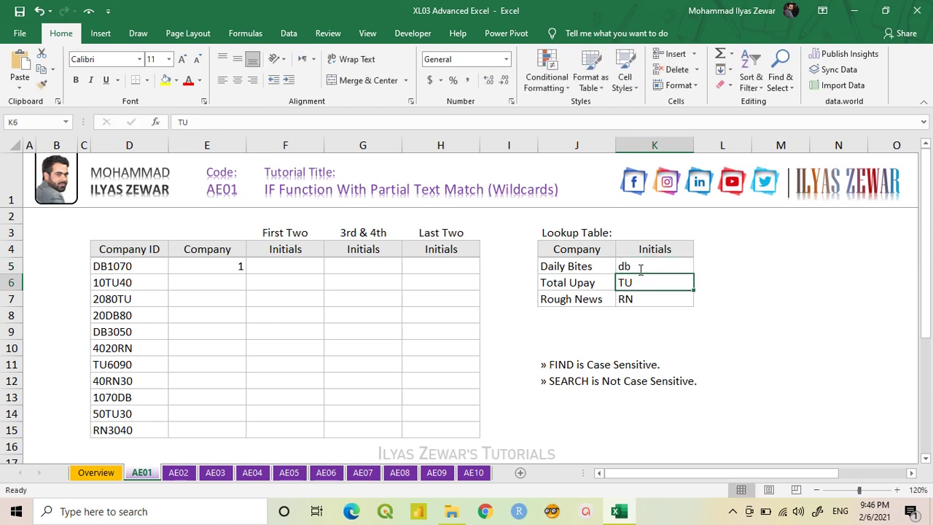
Replace the SEARCH function in E5 with FIND, making the formula =FIND(K5,D5)
double_click(217, 271)
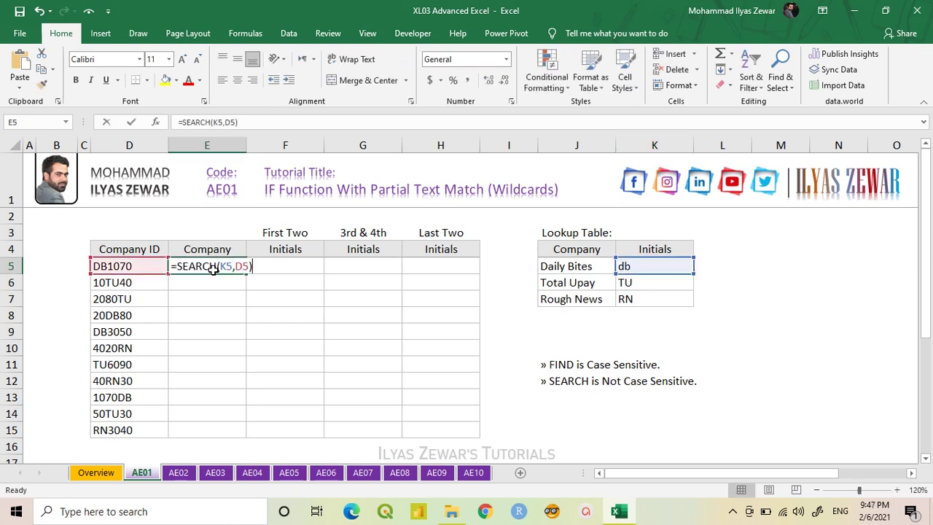
left_click_drag(217, 266, 178, 267)
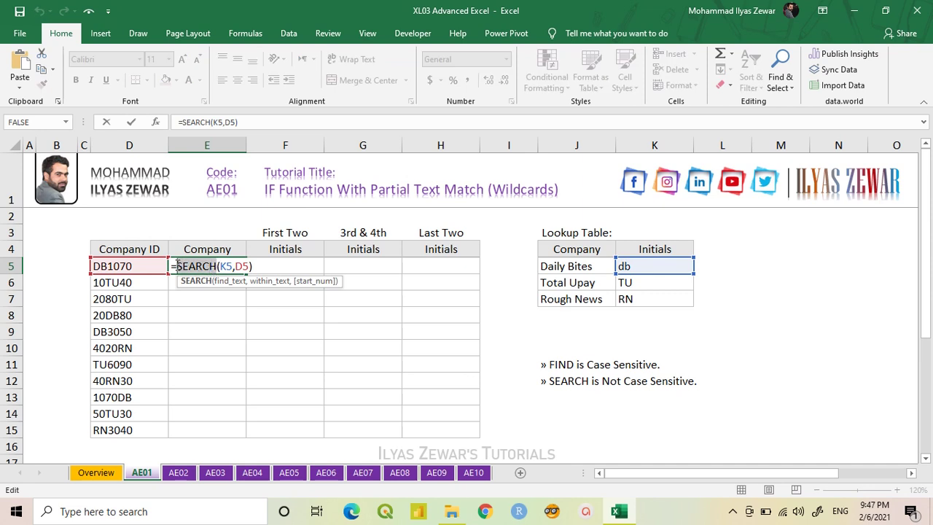
key("BackSpace")
type("FIND")
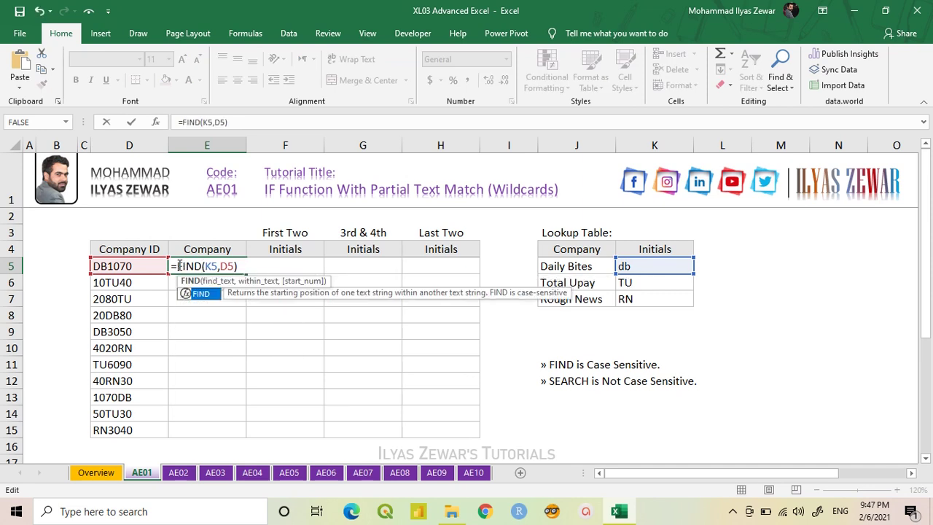
key("Return")
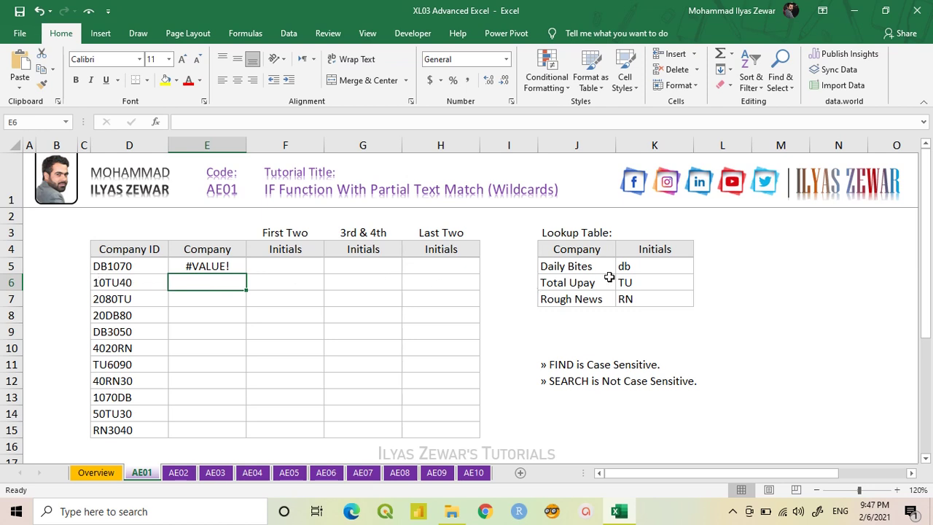
Restore the Daily Bites initials in K5 to uppercase DB
left_click(638, 266)
type("DB")
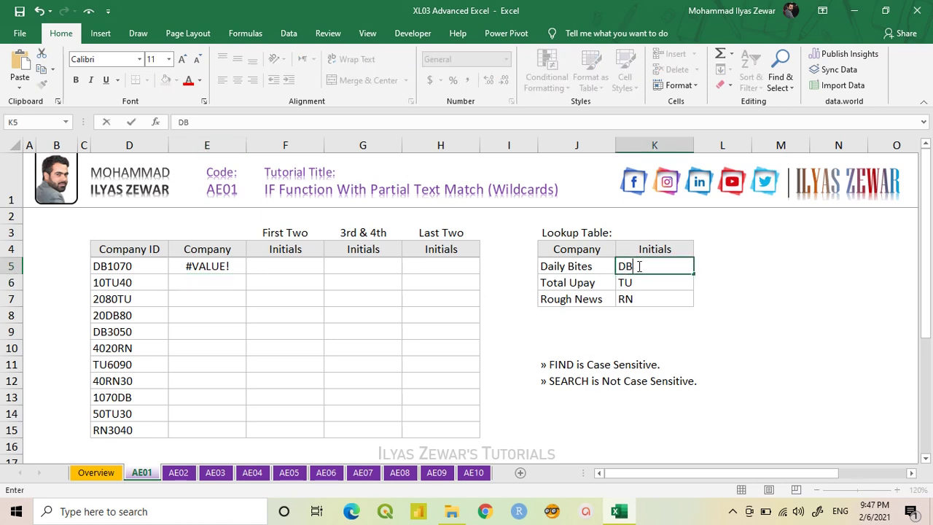
key("Return")
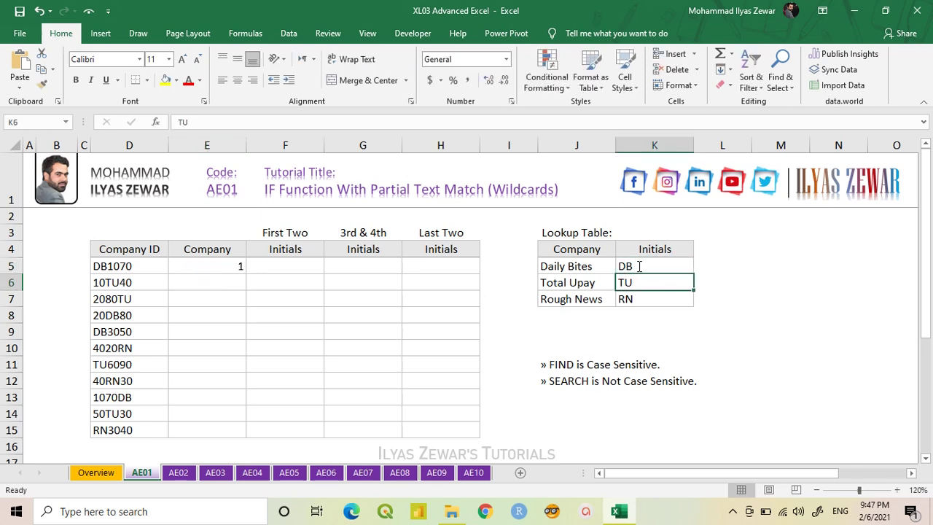
Make the K5 reference absolute in E5's FIND formula, giving =FIND($K$5,D5), and fill it down to E15
left_click(217, 268)
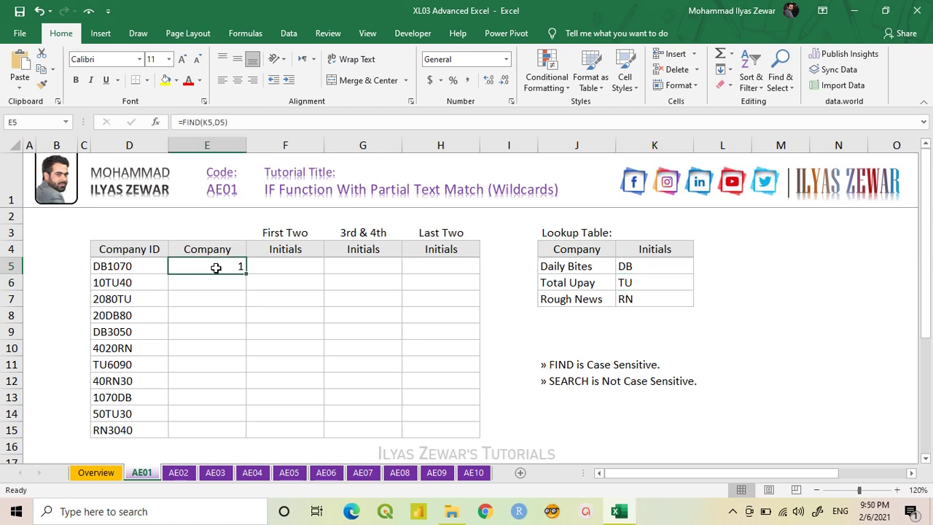
double_click(217, 268)
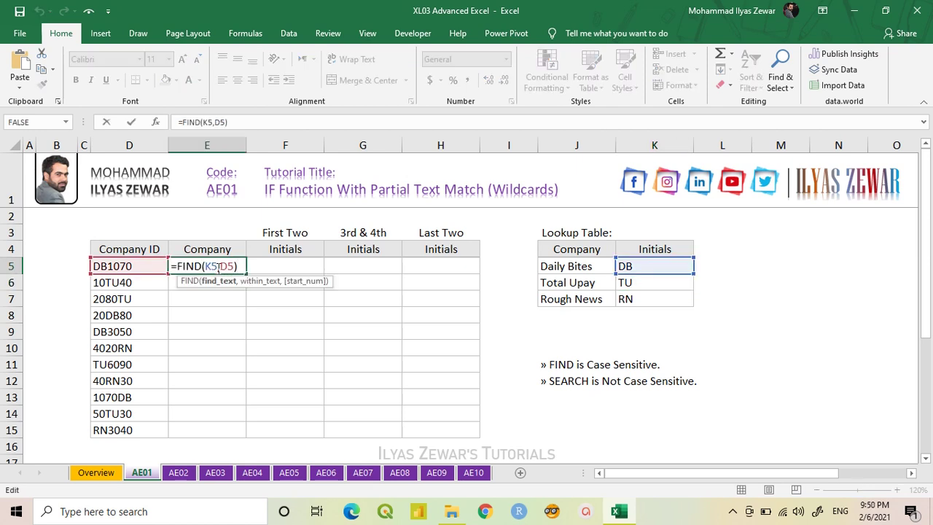
left_click_drag(216, 268, 211, 266)
key("F4")
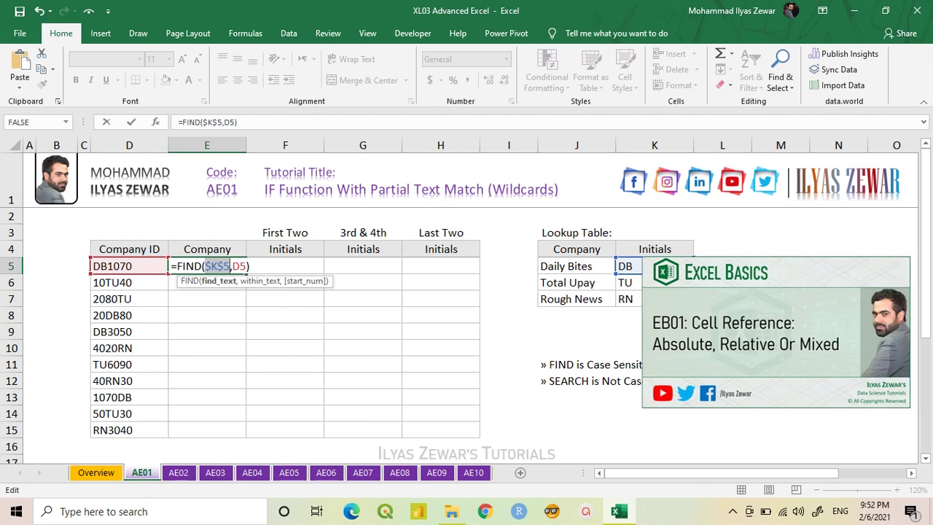
key("Return")
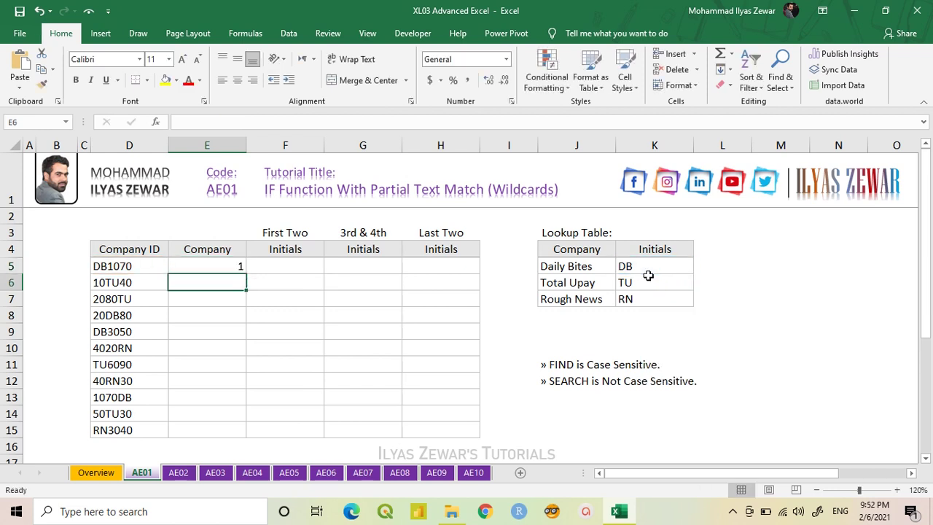
left_click(245, 268)
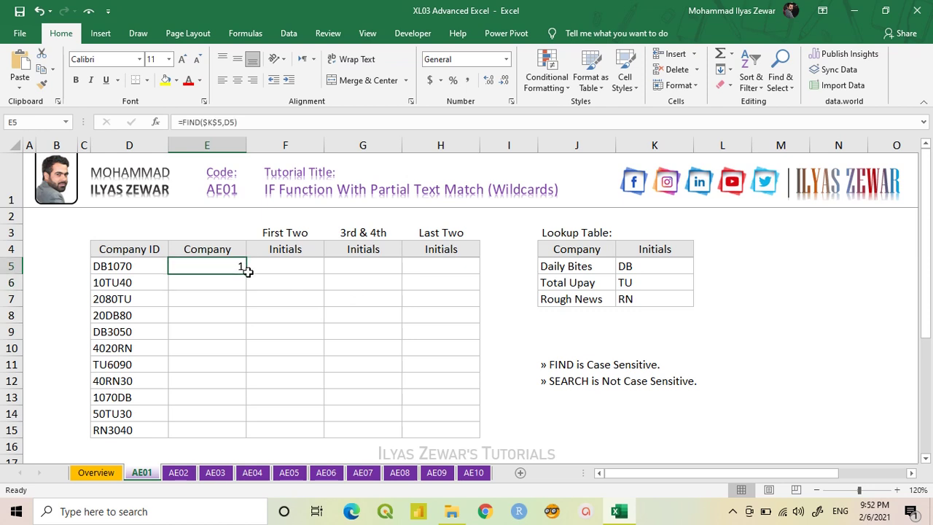
left_click_drag(247, 273, 240, 434)
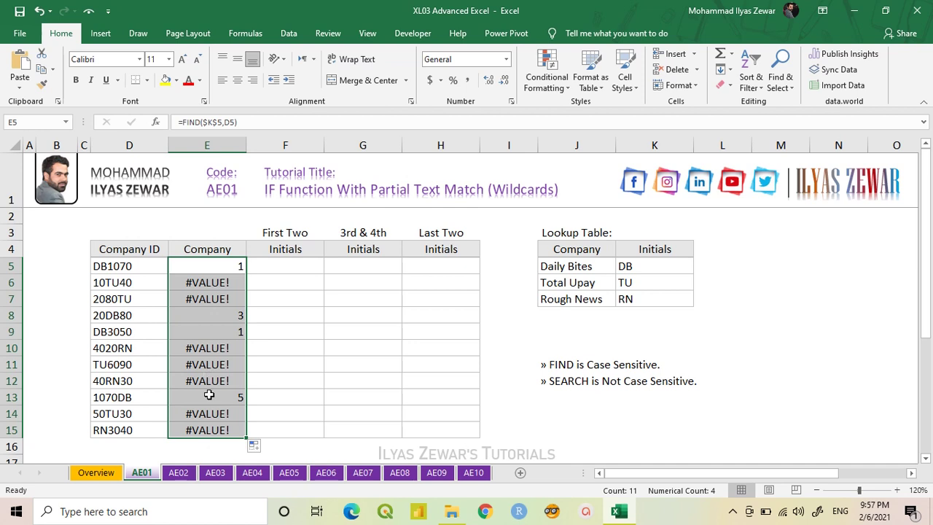
Wrap E5's formula in ISNUMBER, giving =ISNUMBER(FIND($K$5,D5)), and fill it down to E15
double_click(213, 267)
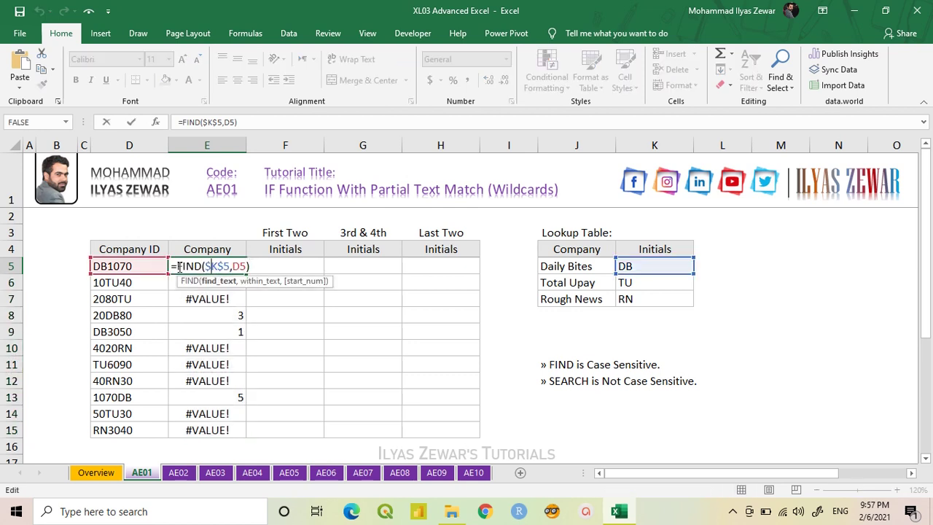
left_click(179, 266)
type("isnum")
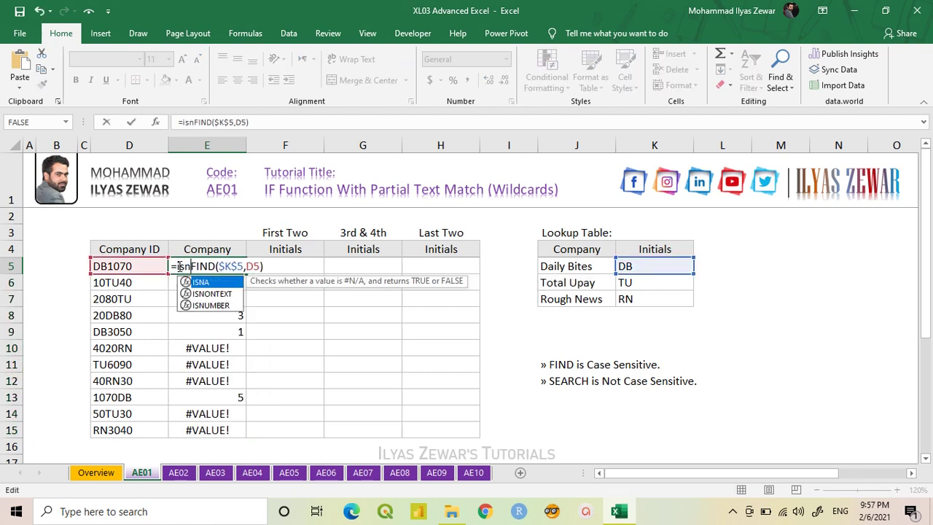
key("Tab")
key("End")
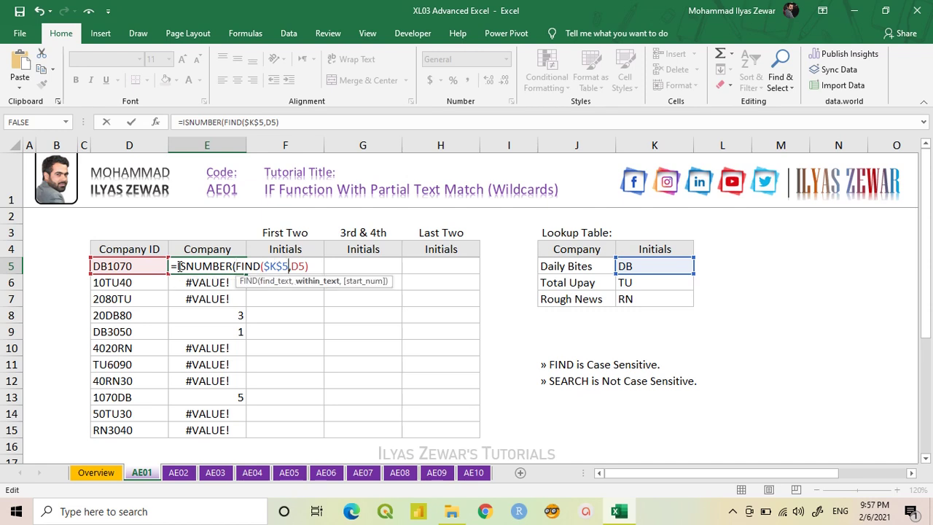
type(")")
key("Return")
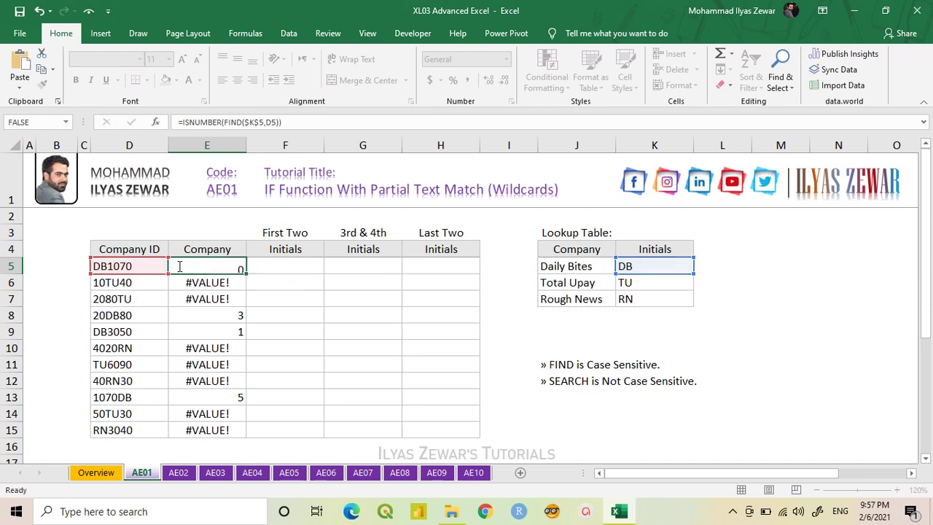
left_click(220, 266)
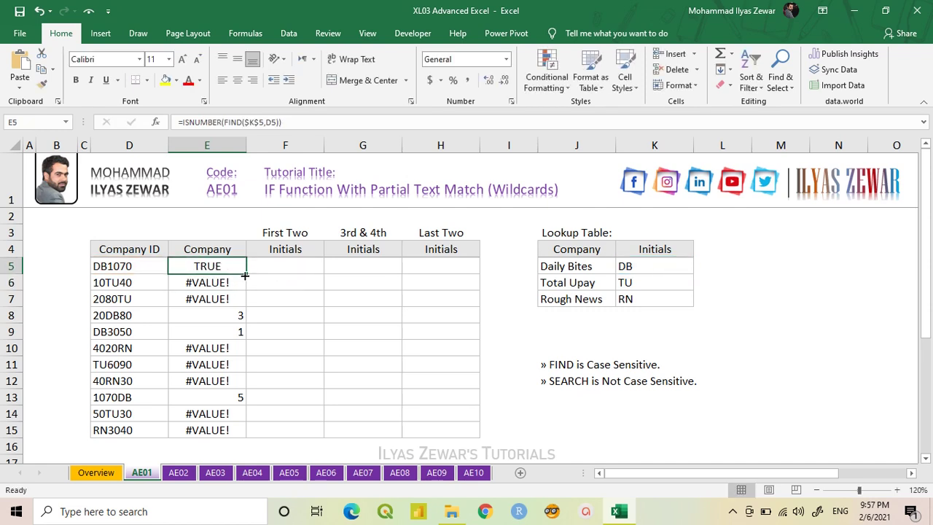
left_click_drag(245, 274, 234, 436)
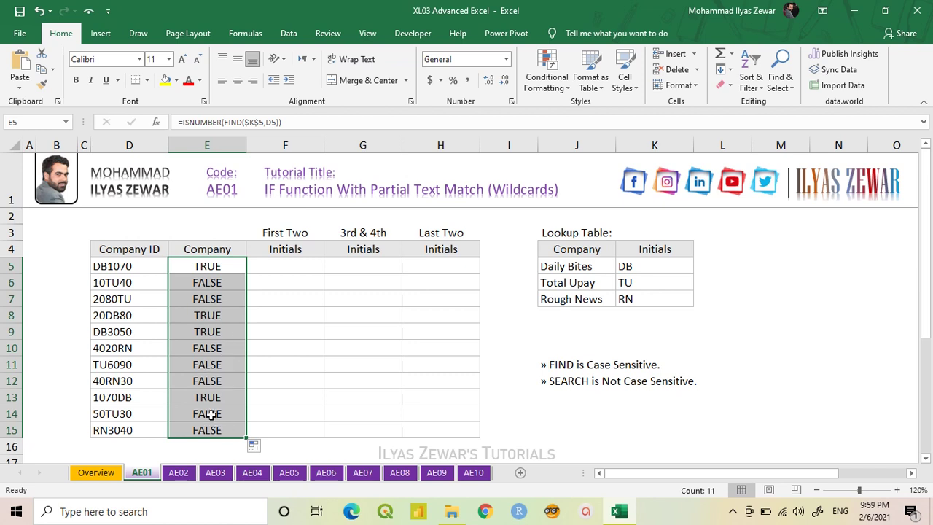
Wrap E5's ISNUMBER test in an IF function with the absolute reference $J$5, Daily Bites, as the value if true
double_click(188, 266)
left_click(178, 267)
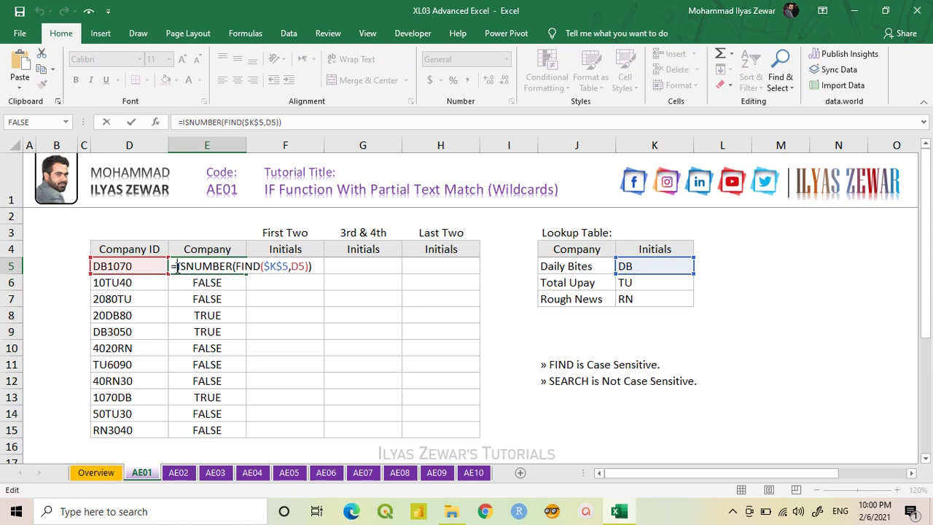
type("if")
key("Tab")
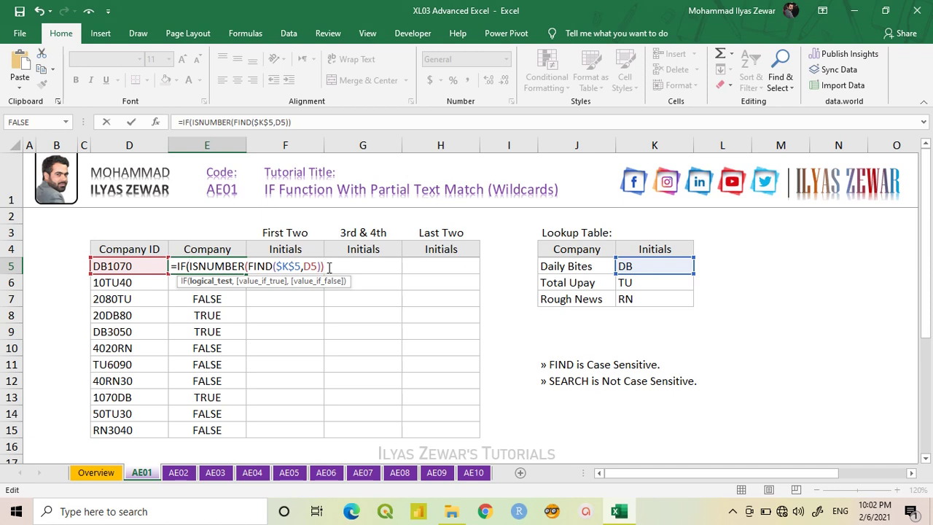
type(",")
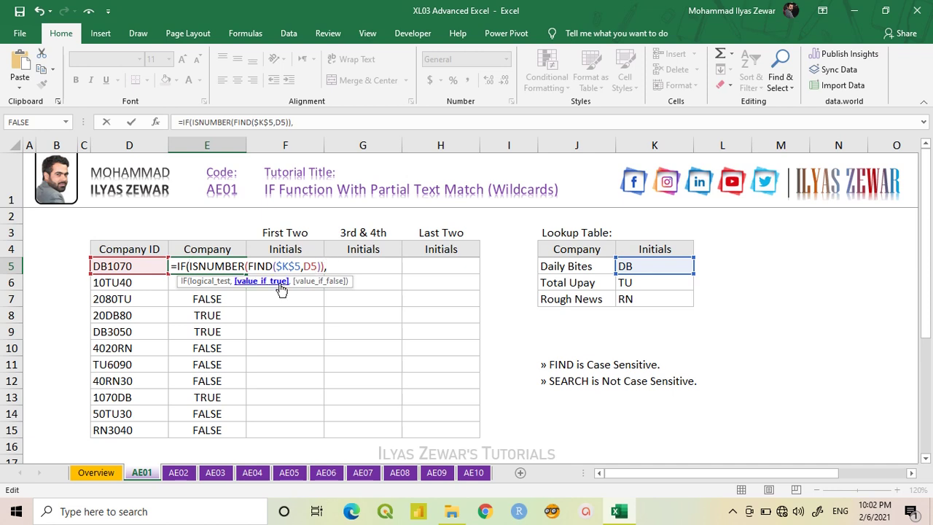
left_click(573, 268)
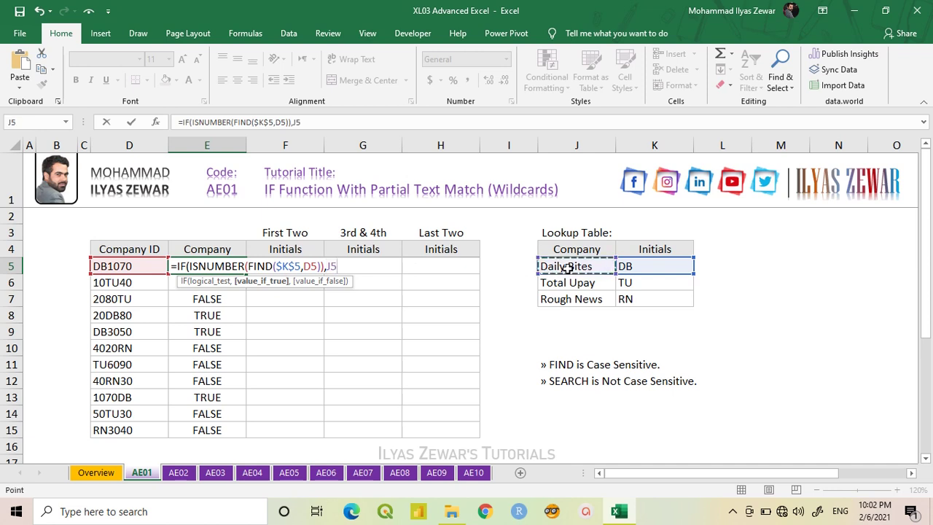
key("F4")
key("F4")
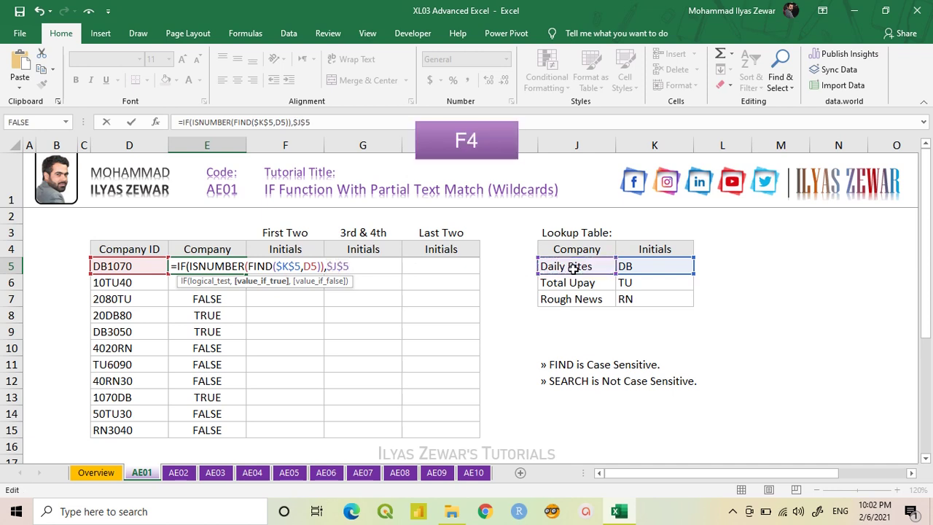
Complete E5's IF formula with an empty string "" as the value if false, and fill it down to E15
type(",")
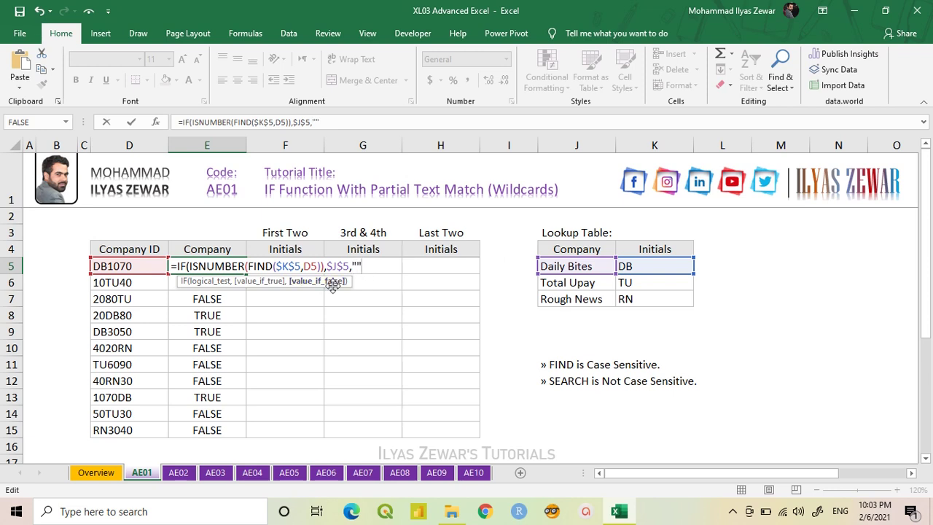
type("\"\")")
key("Return")
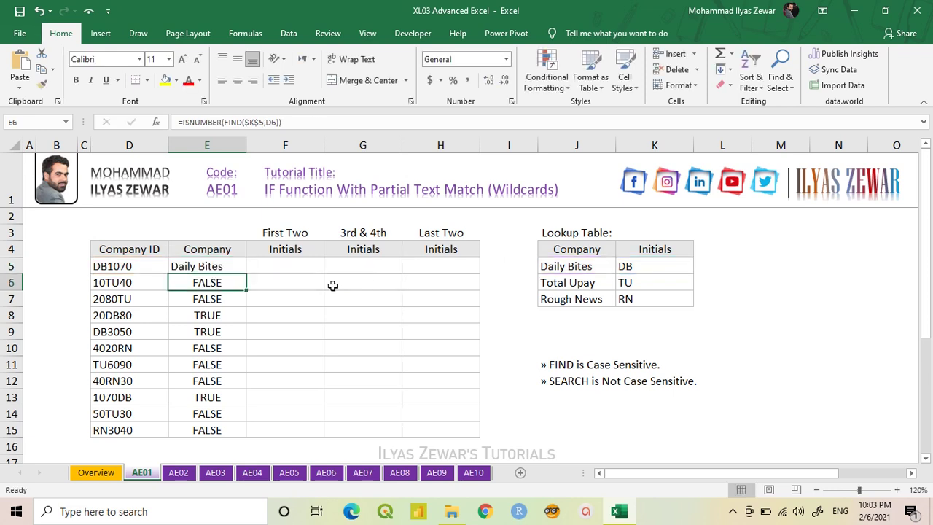
left_click(232, 266)
left_click_drag(247, 276, 244, 436)
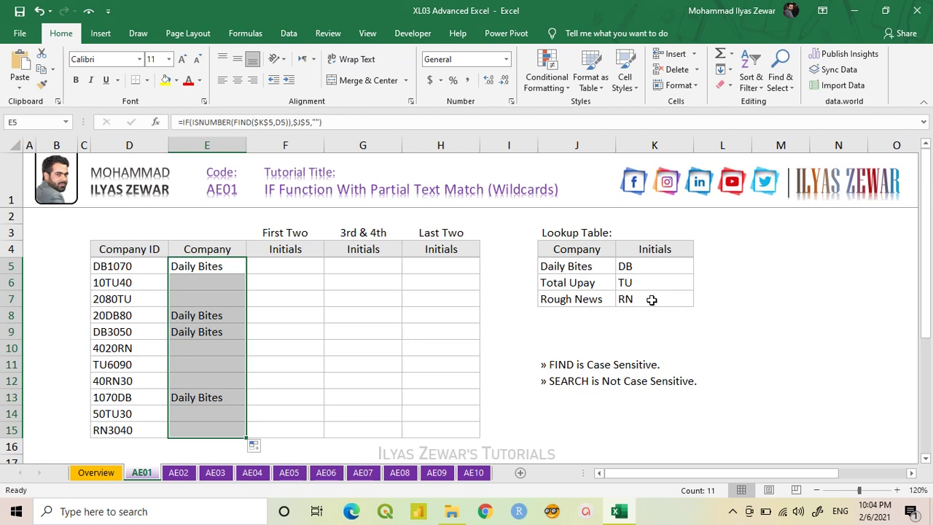
Replace the empty string in E5's formula with a nested IF whose logical test starts with ISNUMBER
double_click(204, 266)
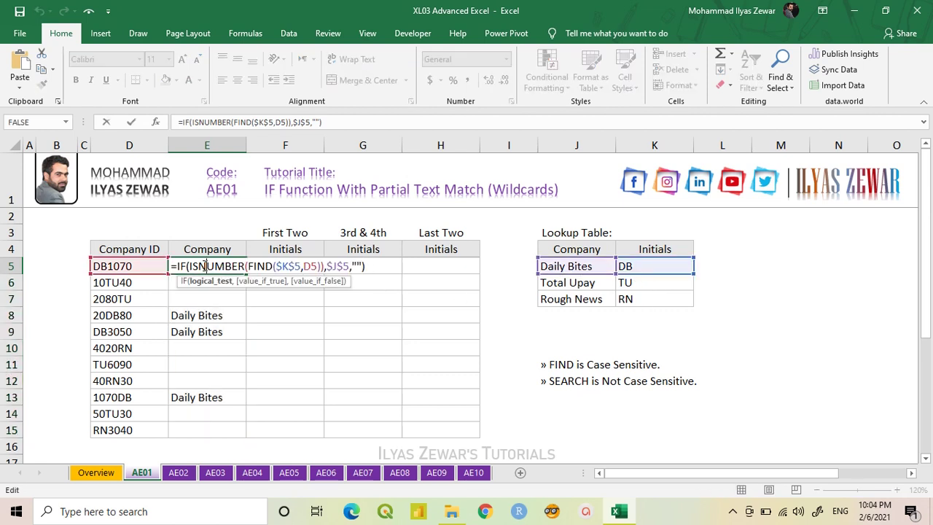
left_click(307, 265)
left_click_drag(353, 266, 374, 267)
type("i")
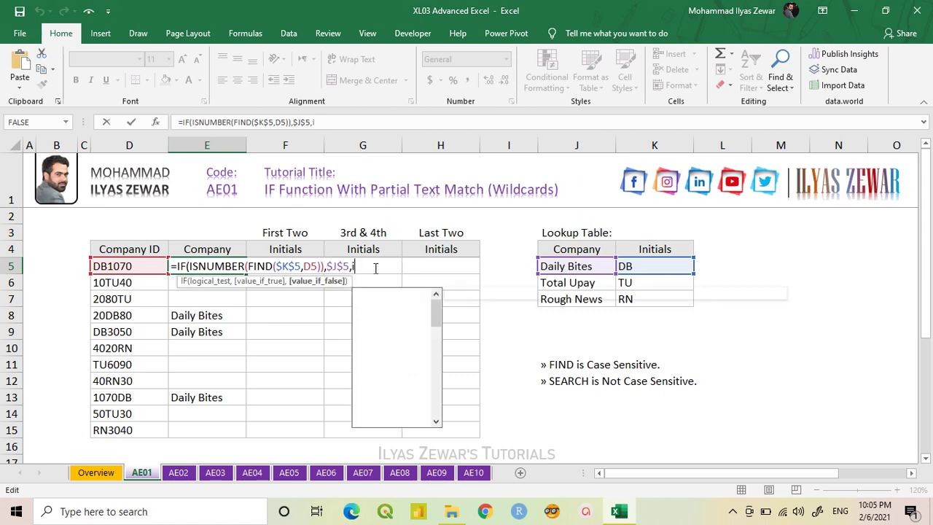
key("Tab")
type("is")
key("Tab")
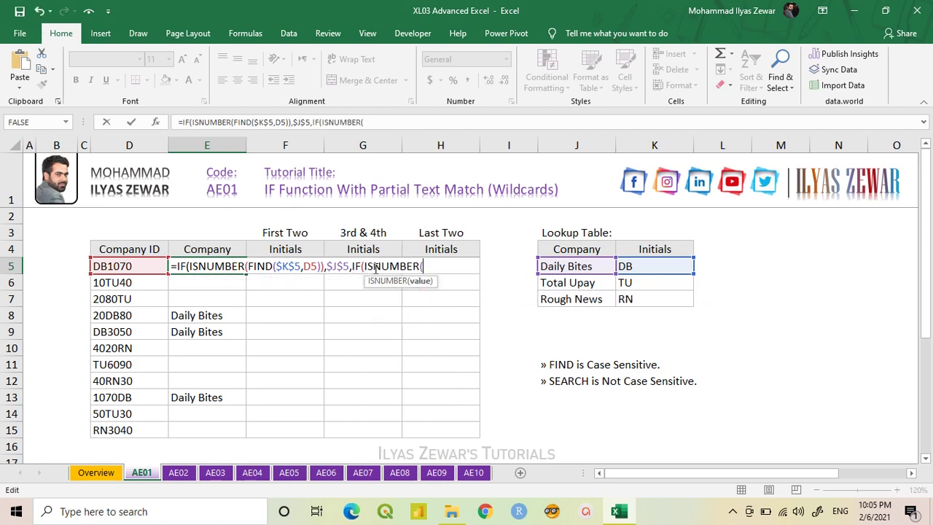
Complete the nested IF's logical test in E5 as ISNUMBER(FIND($K$6,D5)), with an absolute reference to the TU initials
type("find")
key("Tab")
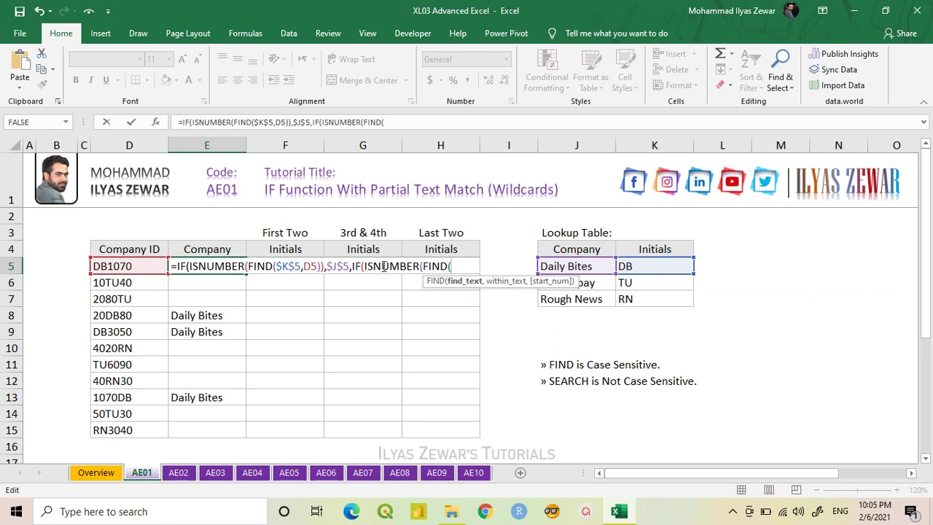
left_click(640, 284)
key("F4")
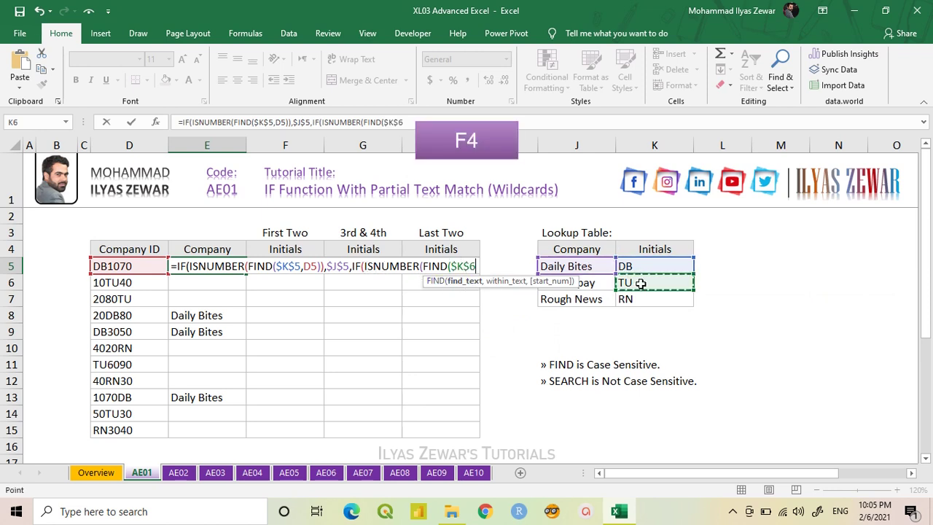
type(",")
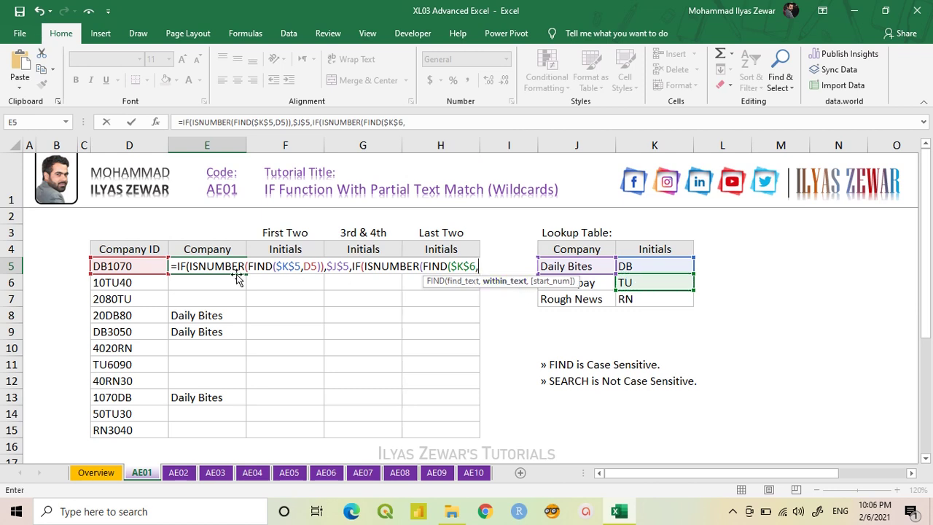
left_click(140, 269)
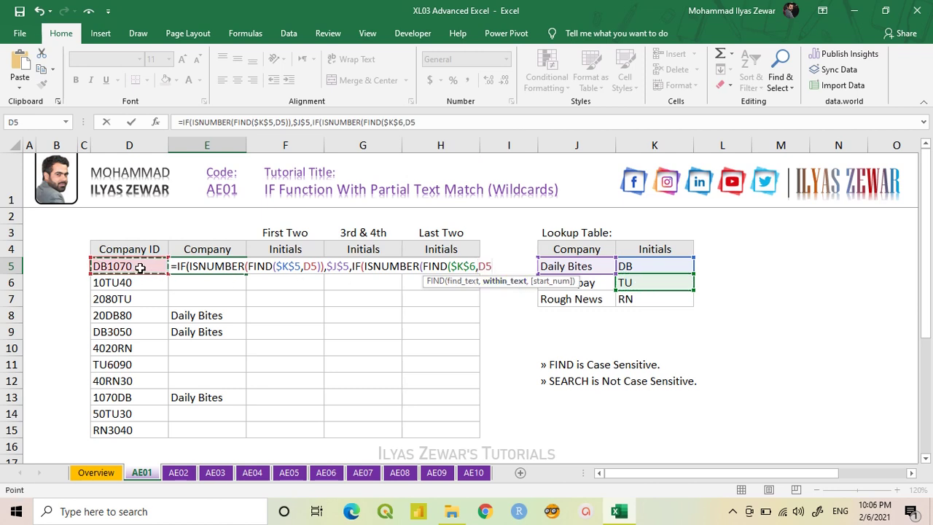
type(")")
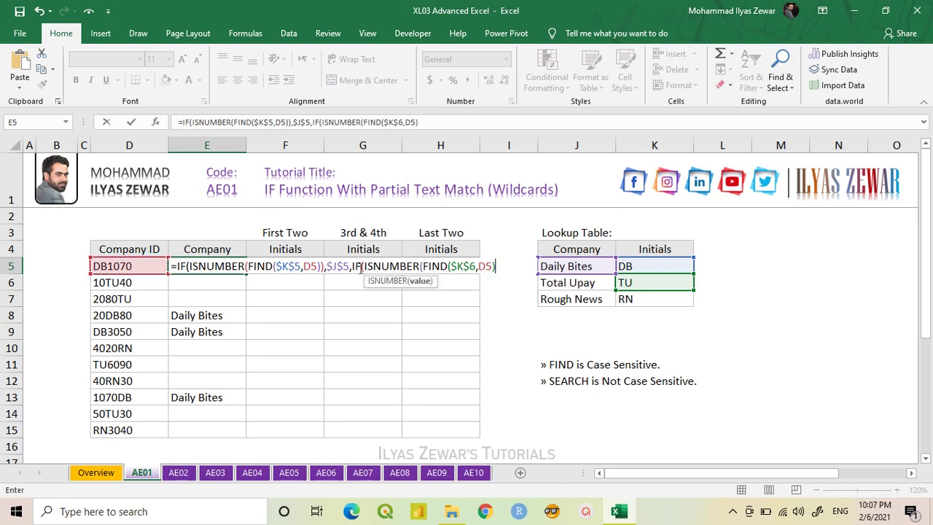
type(")")
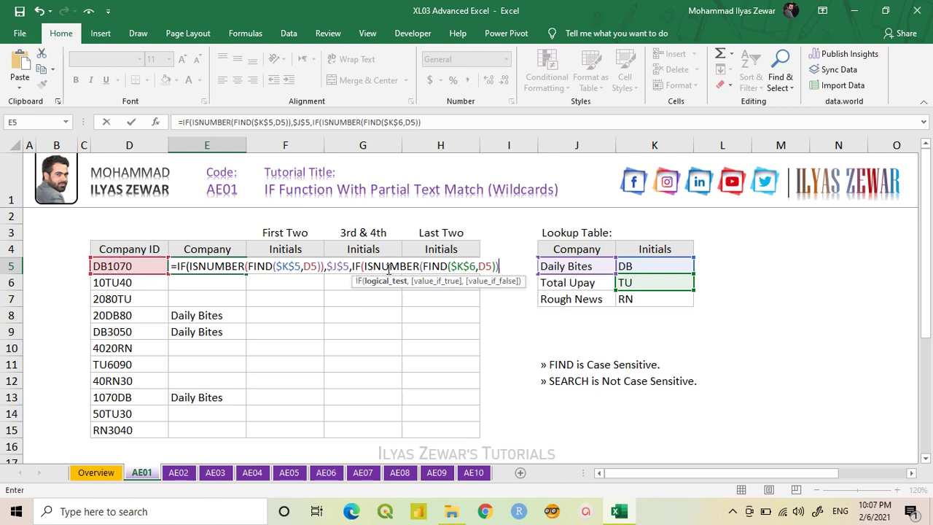
Finish E5's nested IF with $J$6 as the value if true and $J$7 as the value if false, and fill it down to E15
type(",")
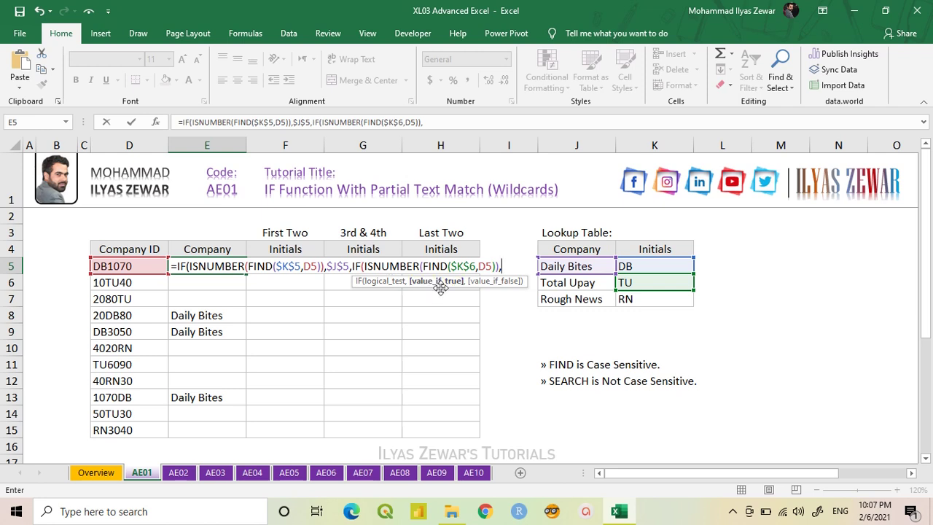
left_click(577, 285)
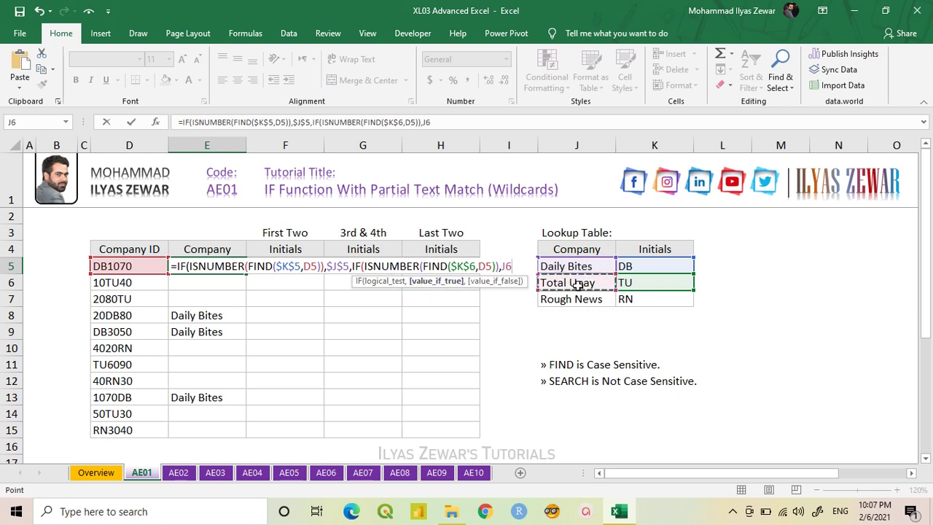
key("F4")
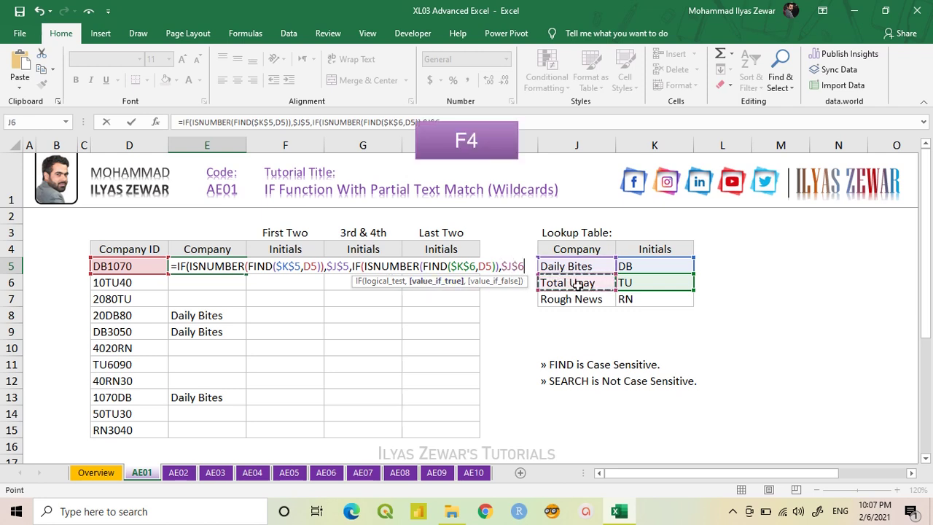
type(",")
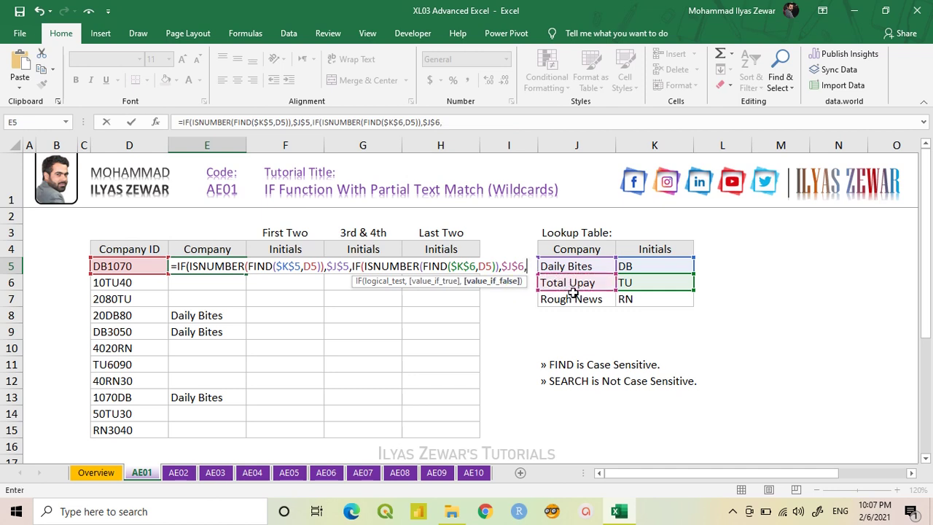
left_click(575, 300)
key("F4")
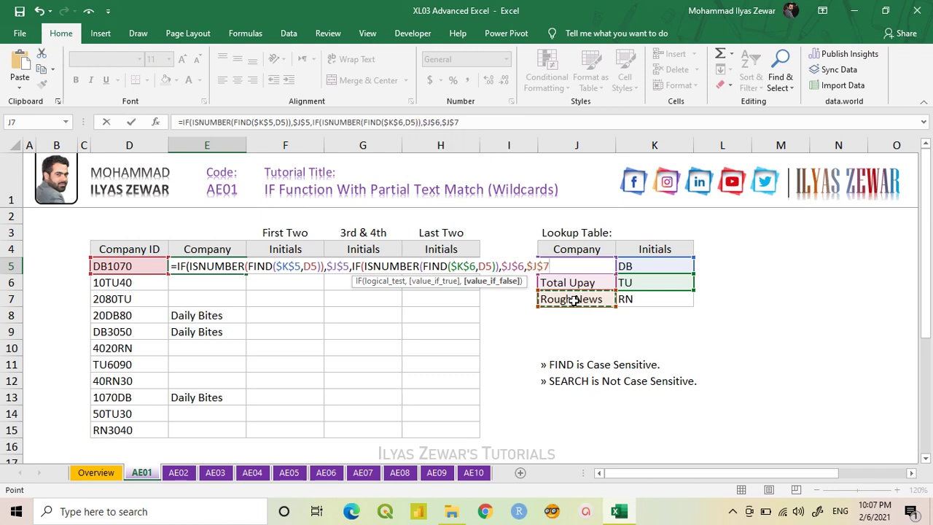
type(")")
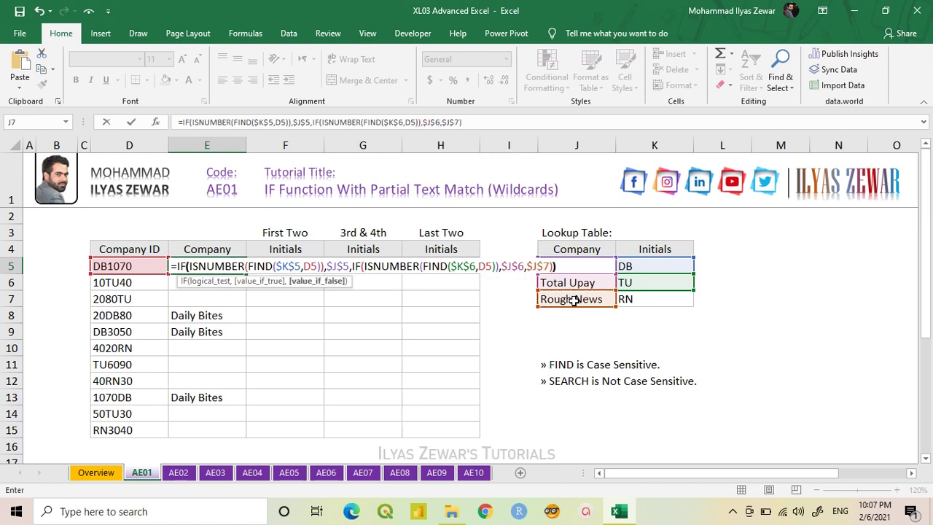
type(")")
key("Return")
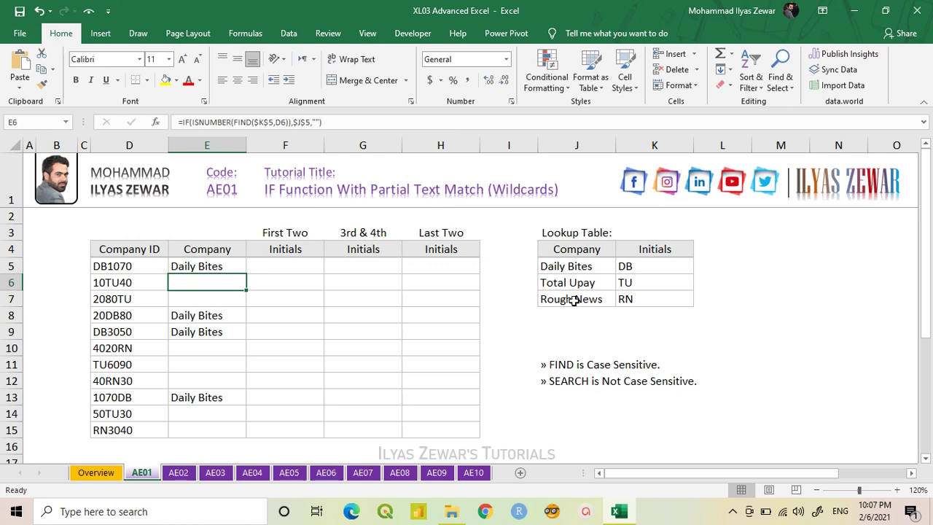
left_click(234, 267)
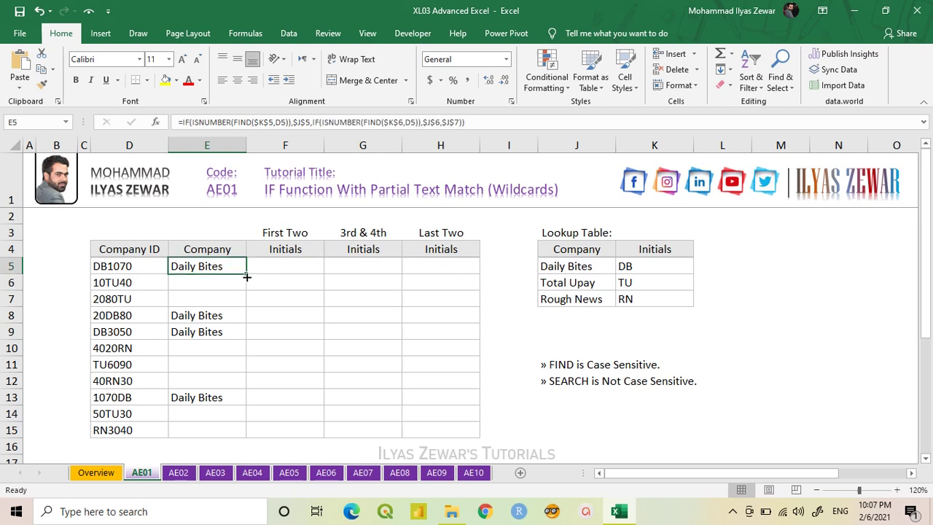
left_click_drag(247, 277, 241, 436)
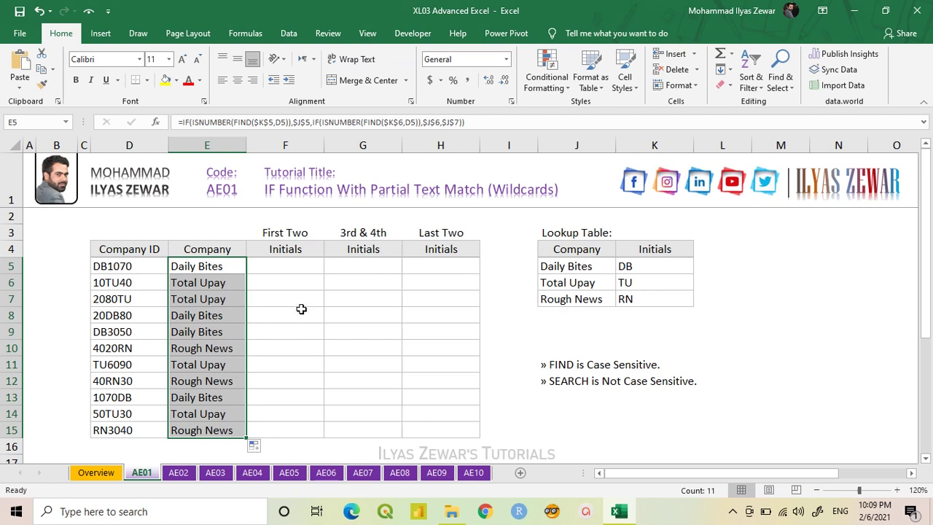
Enter =FIND($K$5,D5) in F5 under First Two Initials and fill it down to F15
left_click(298, 268)
type("=")
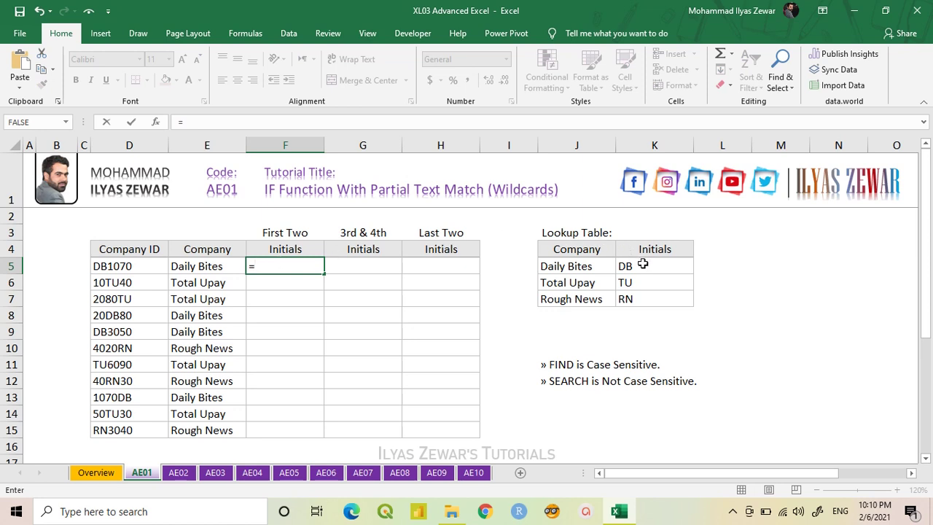
type("fin")
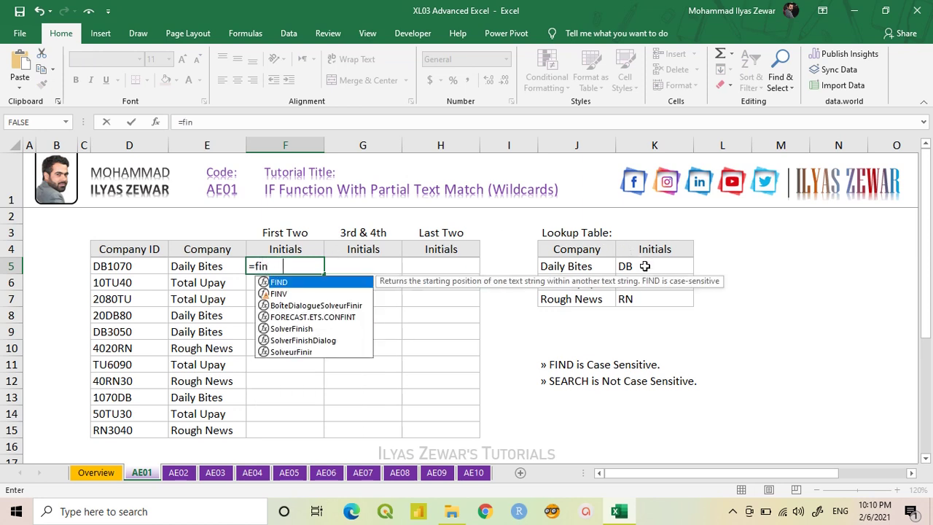
key("Tab")
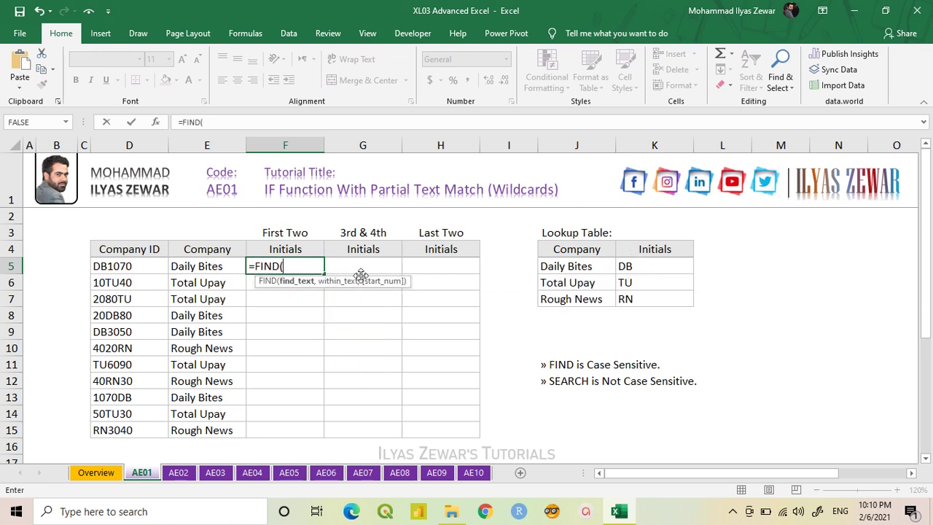
left_click(649, 267)
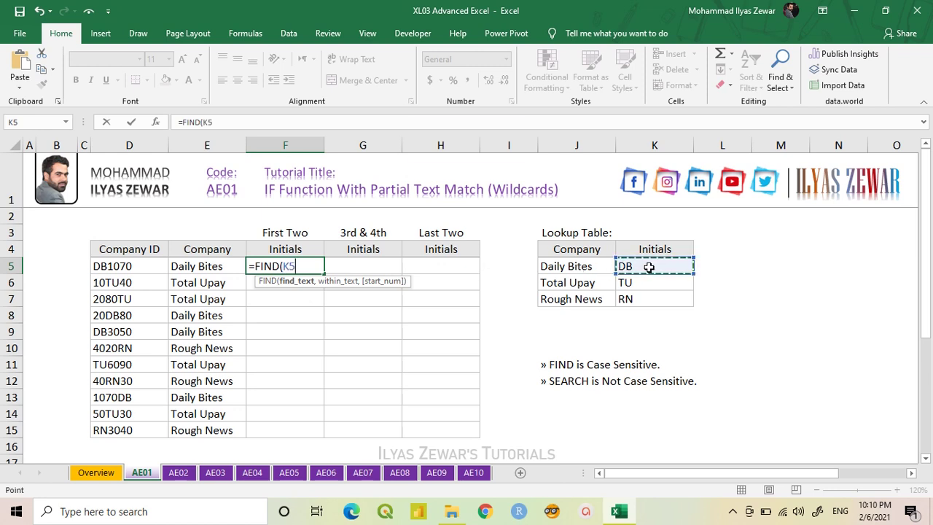
key("F4")
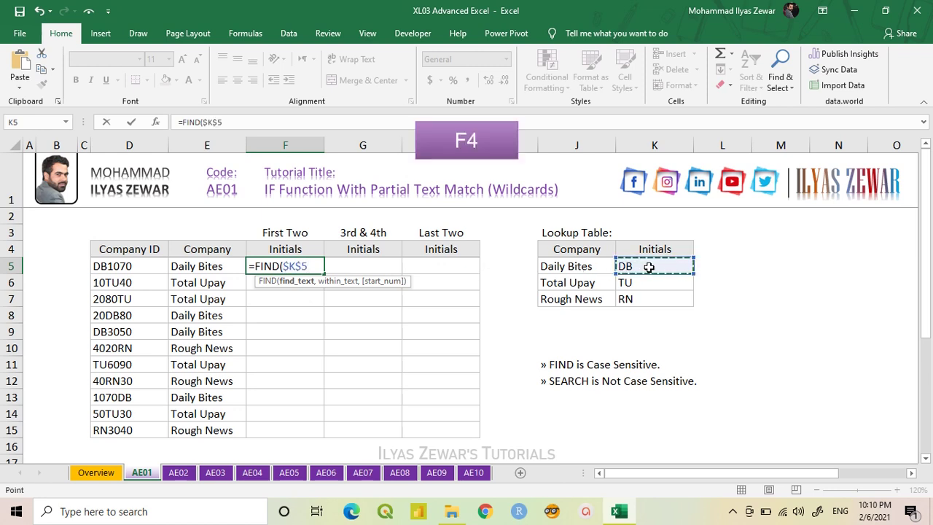
type(",")
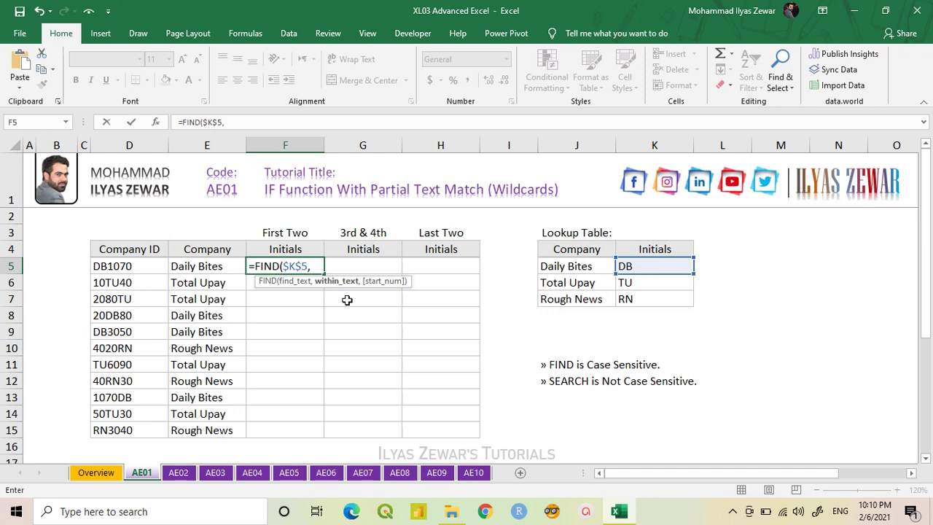
left_click(136, 267)
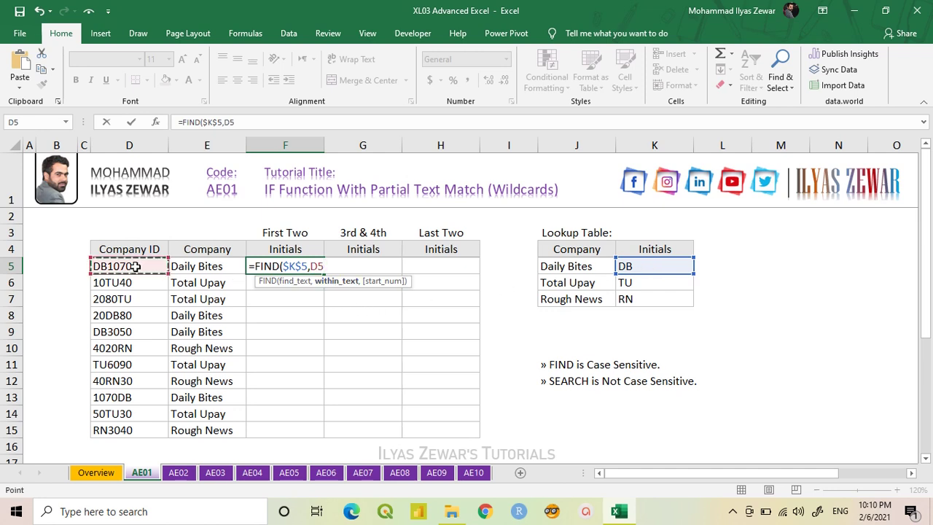
type(")")
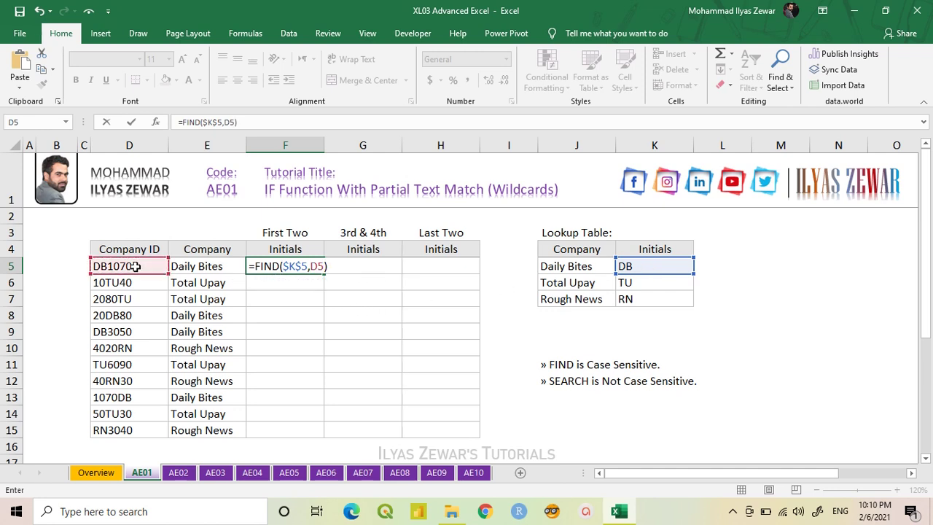
key("Return")
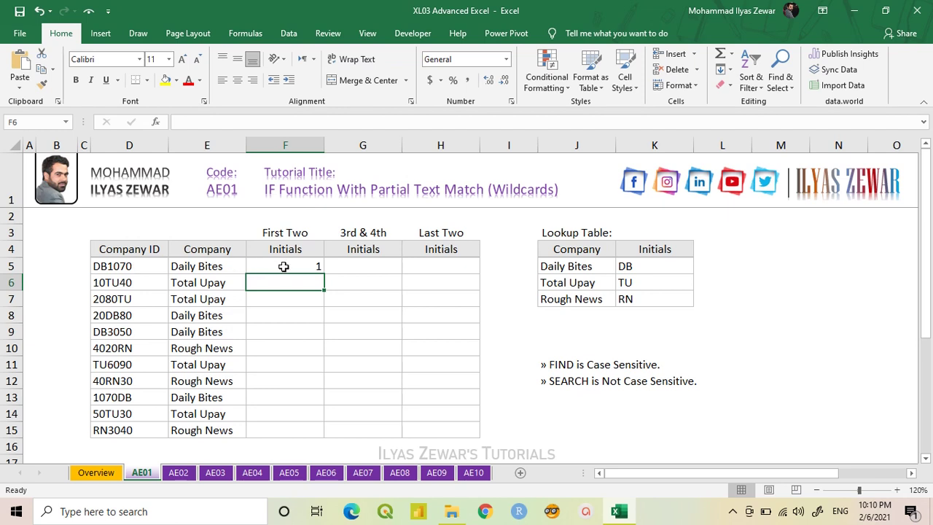
left_click(285, 267)
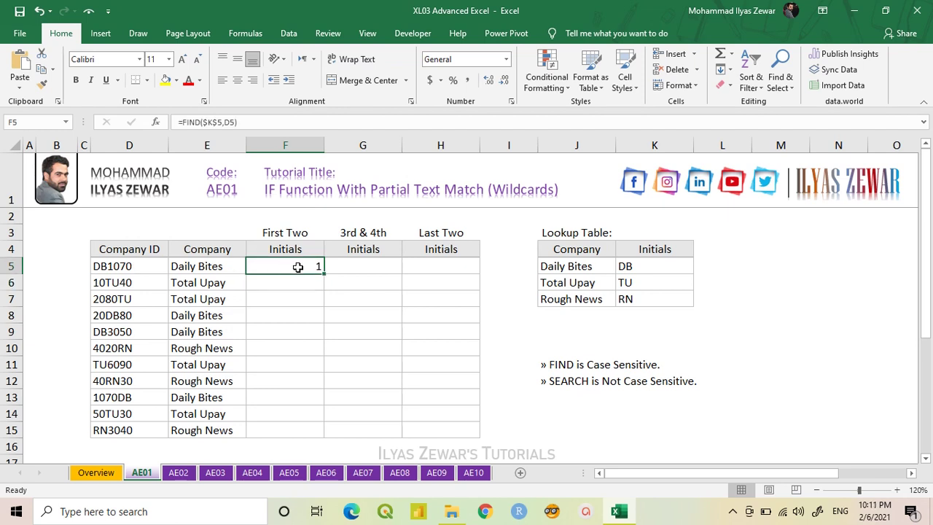
left_click_drag(323, 274, 314, 443)
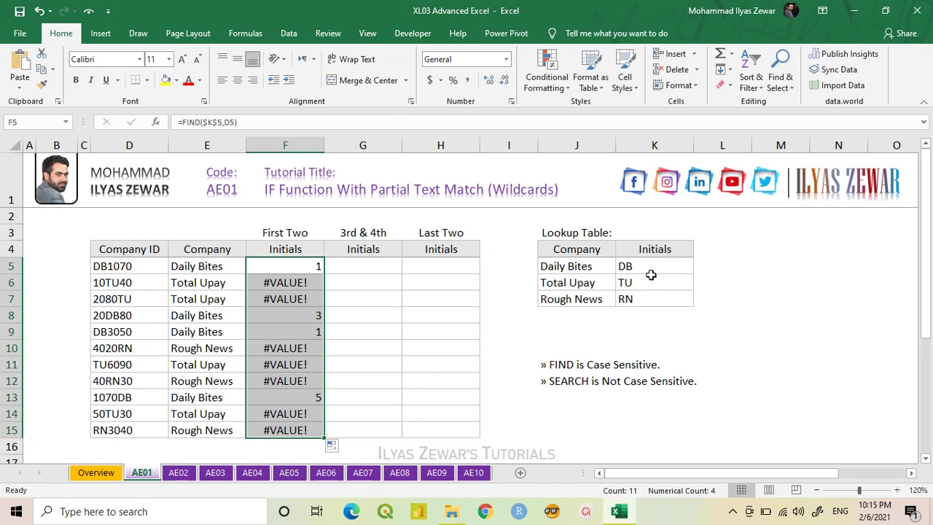
Extend F5's formula to test for the first position, giving =FIND($K$5,D5)=1, and fill it down to F15
left_click(285, 269)
double_click(286, 268)
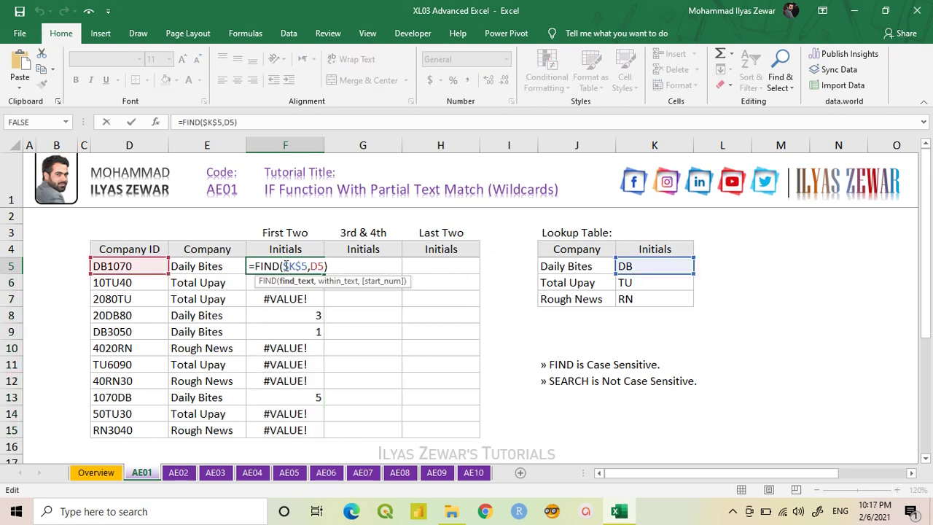
left_click(336, 265)
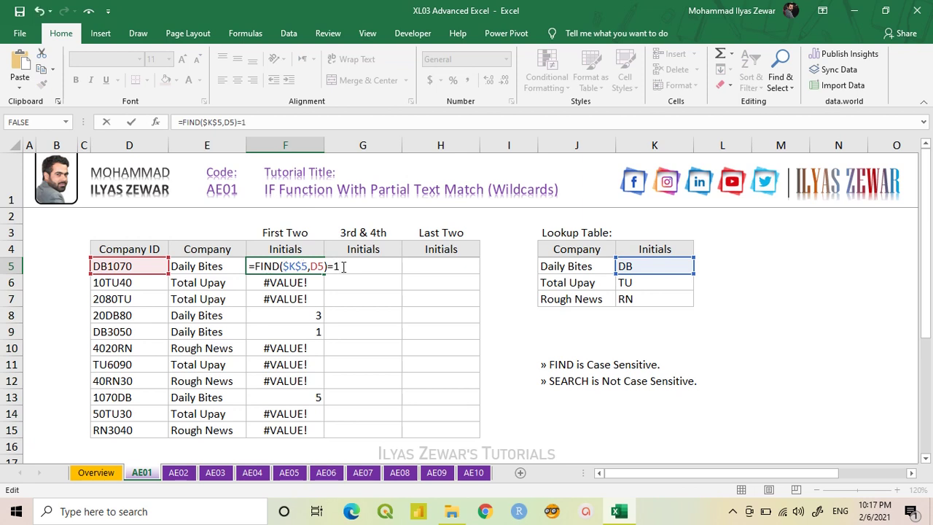
key("ctrl+Return")
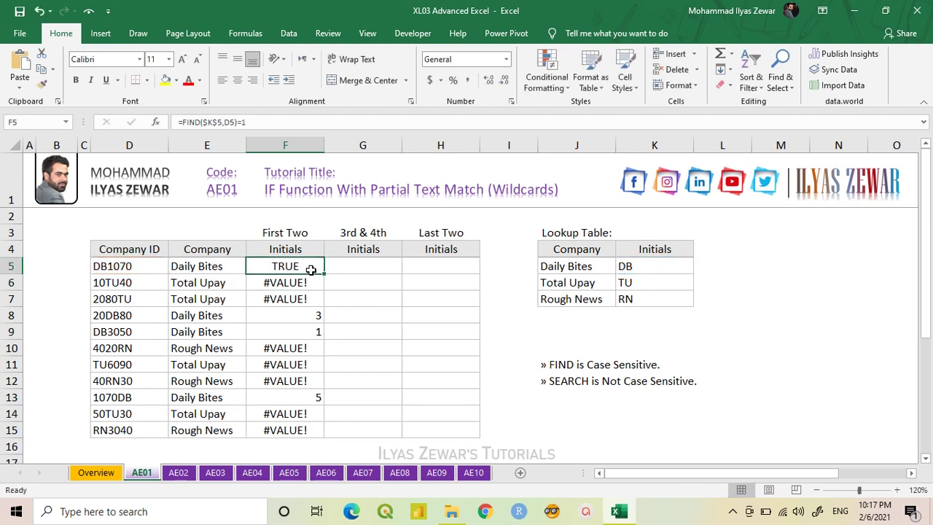
left_click_drag(325, 274, 315, 434)
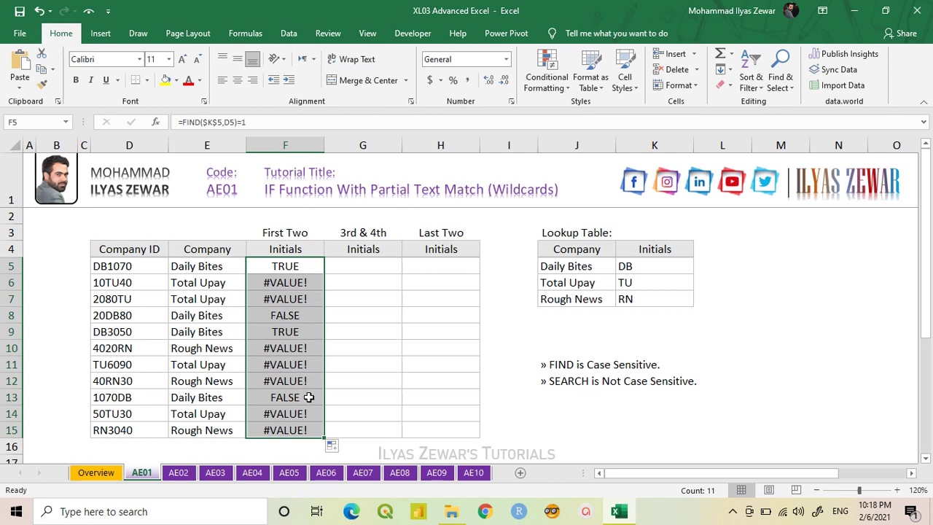
Wrap F5's formula in IFERROR, giving =IFERROR(FIND($K$5,D5)=1,FALSE), and fill it down to F15
double_click(272, 267)
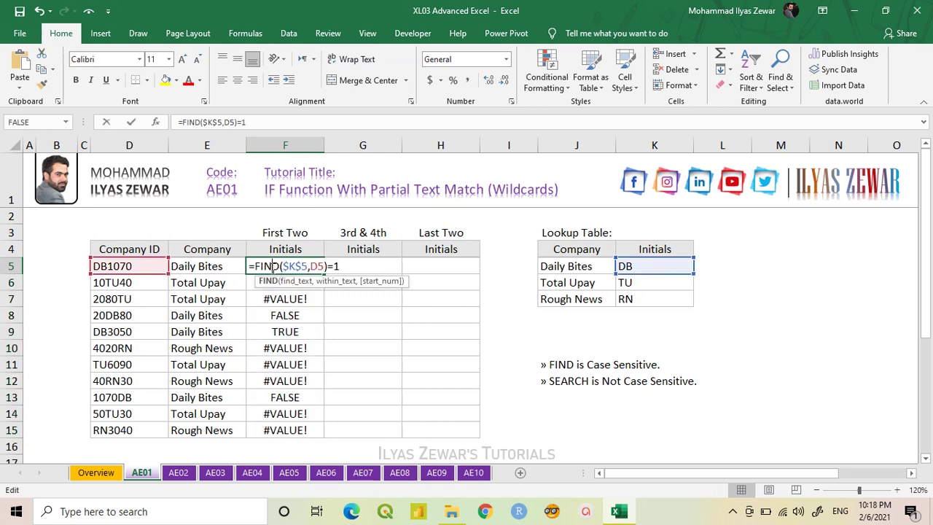
left_click(256, 266)
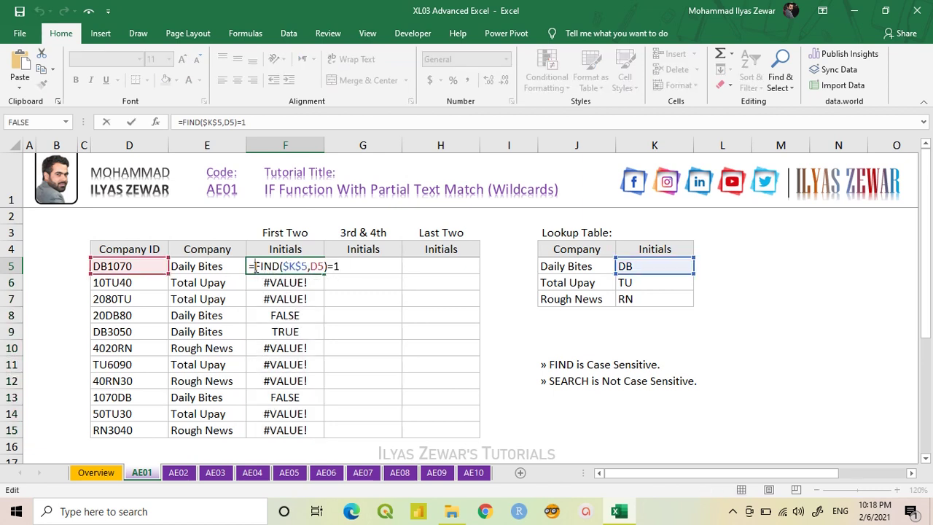
type("ife")
key("Tab")
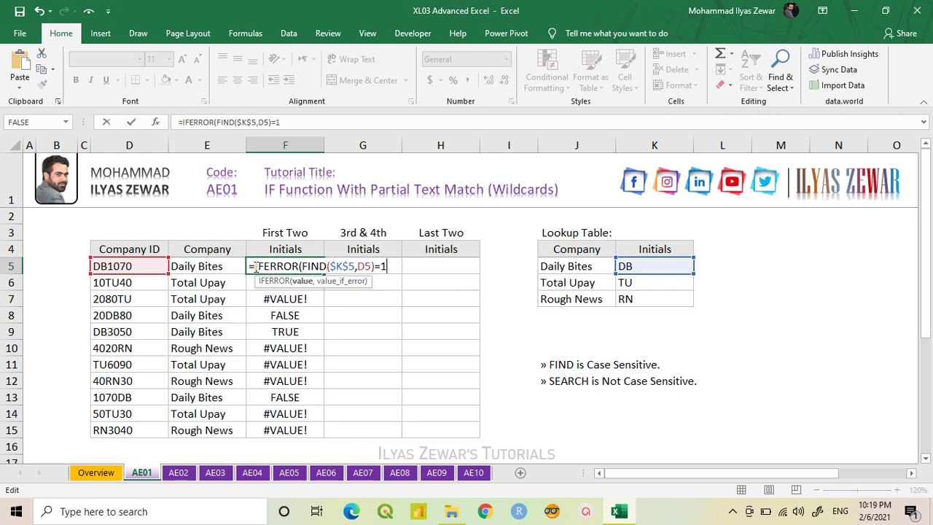
type(",")
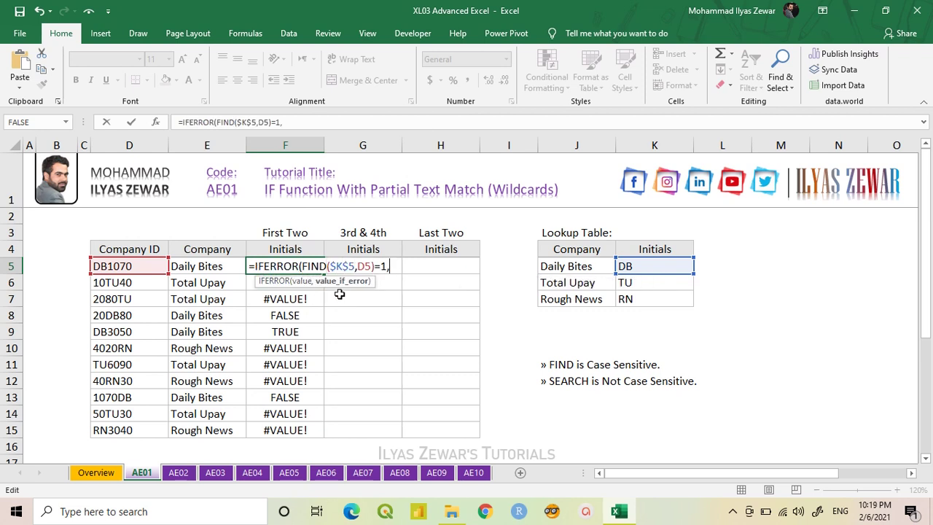
type("fal")
key("Tab")
type(")")
key("ctrl+Return")
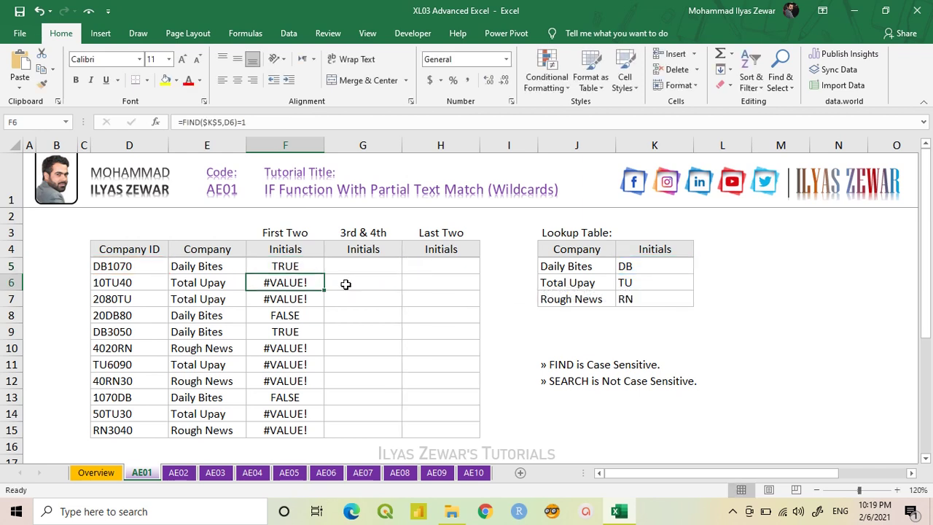
left_click_drag(326, 276, 320, 433)
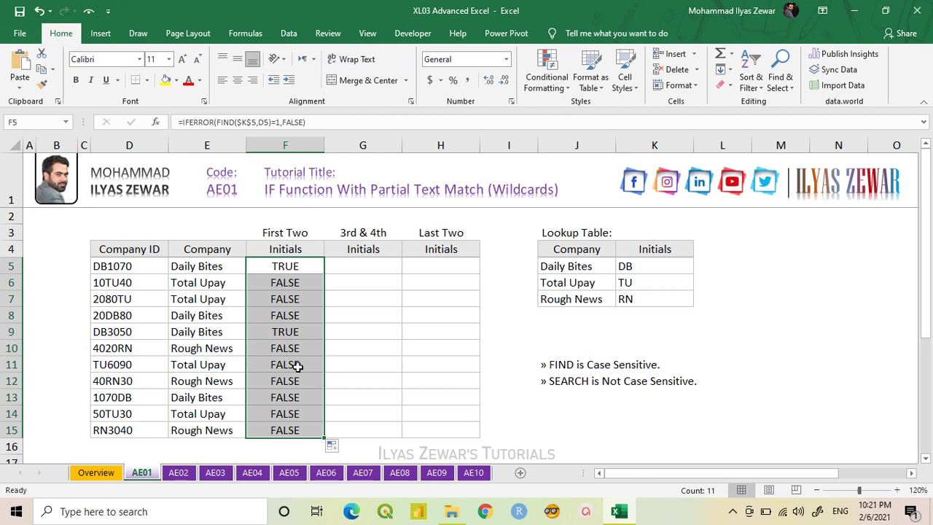
Nest F5's formula in an IF that returns D5 when true and "" when false, and fill it down to F15
double_click(272, 266)
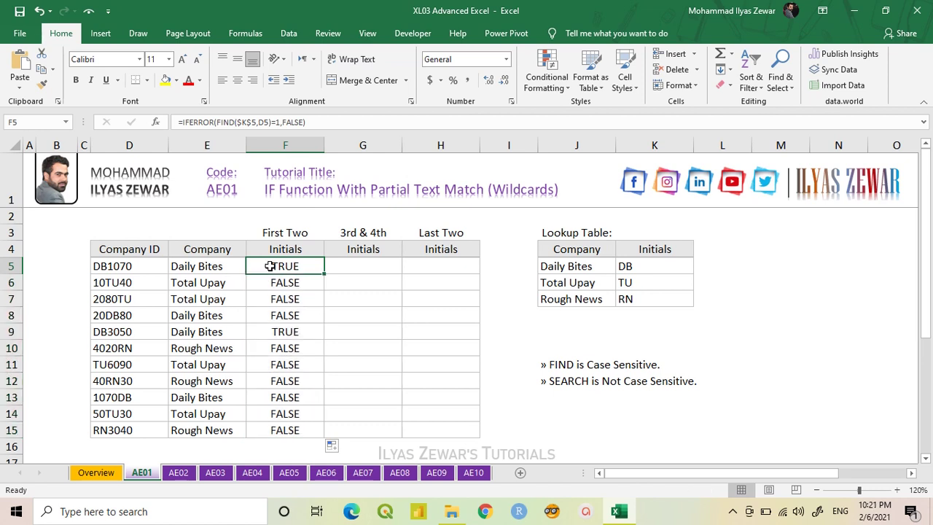
left_click(254, 266)
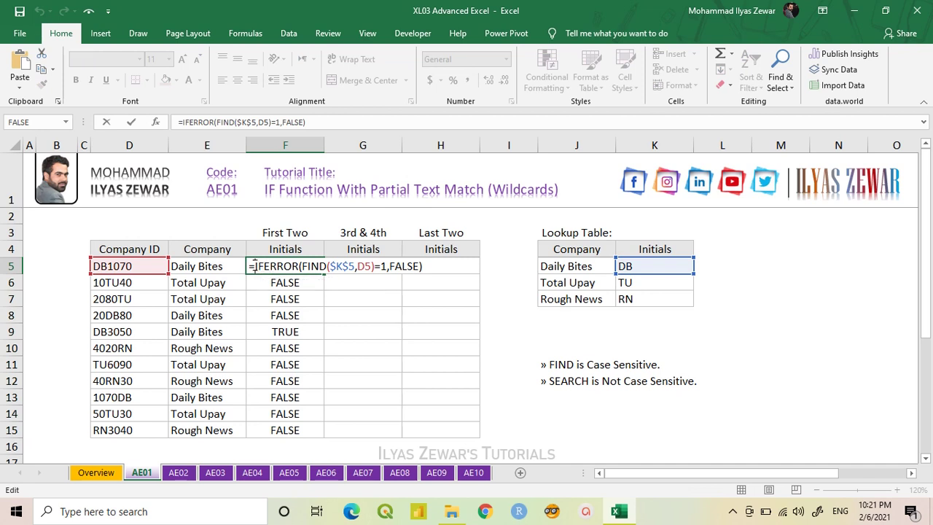
type("IF(")
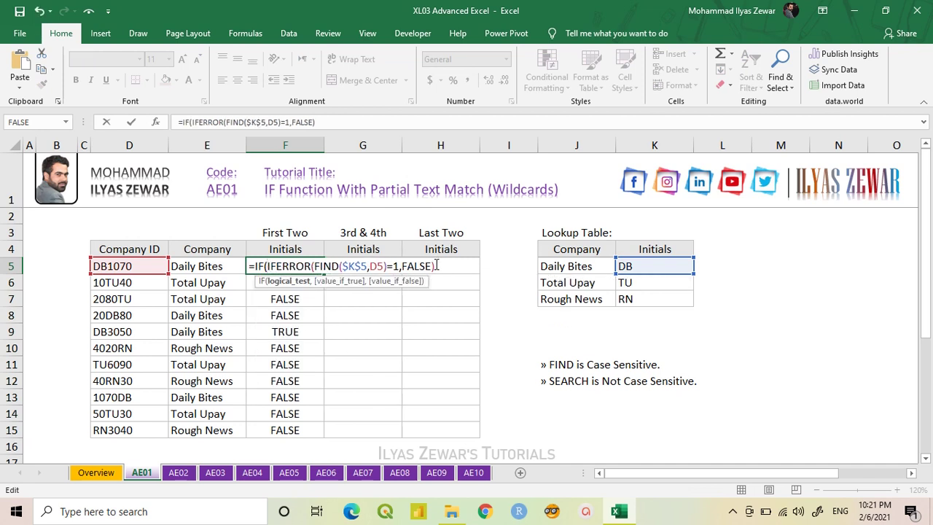
type(",")
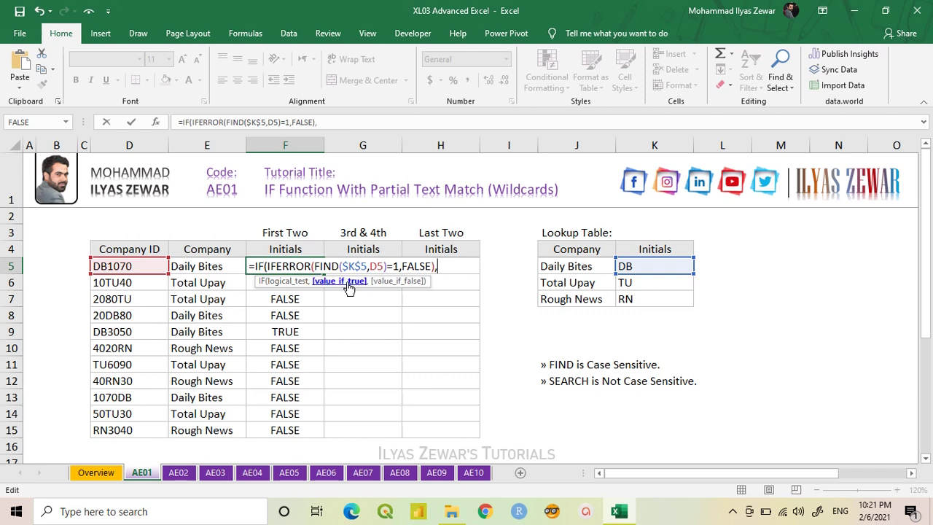
left_click(143, 267)
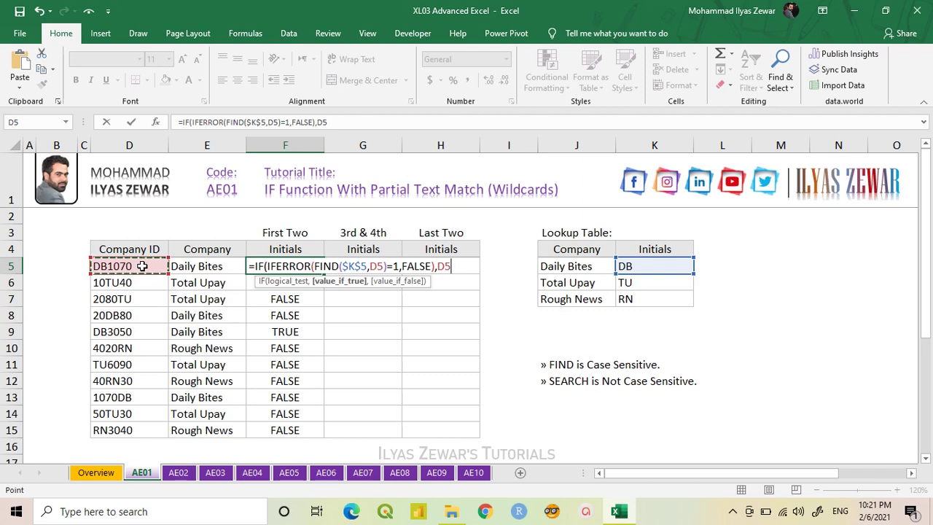
type(",")
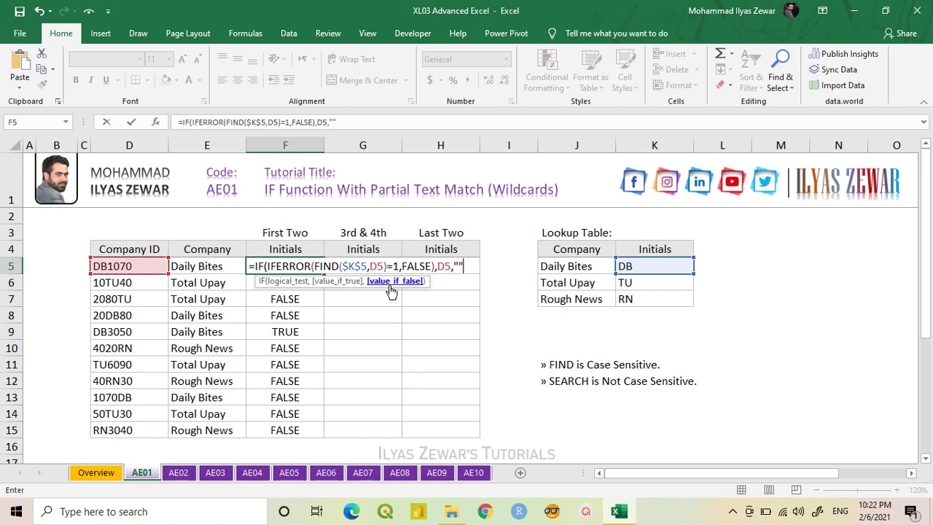
type("\"\")")
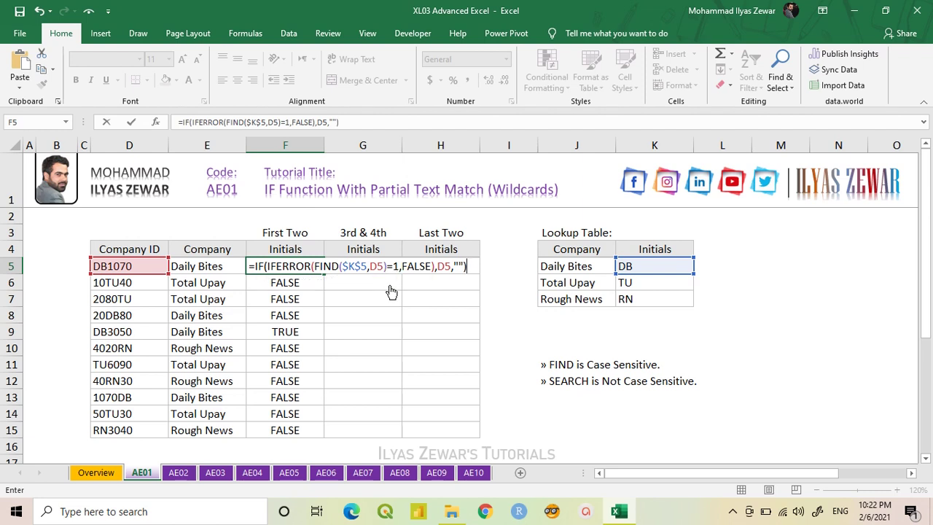
key("ctrl+Return")
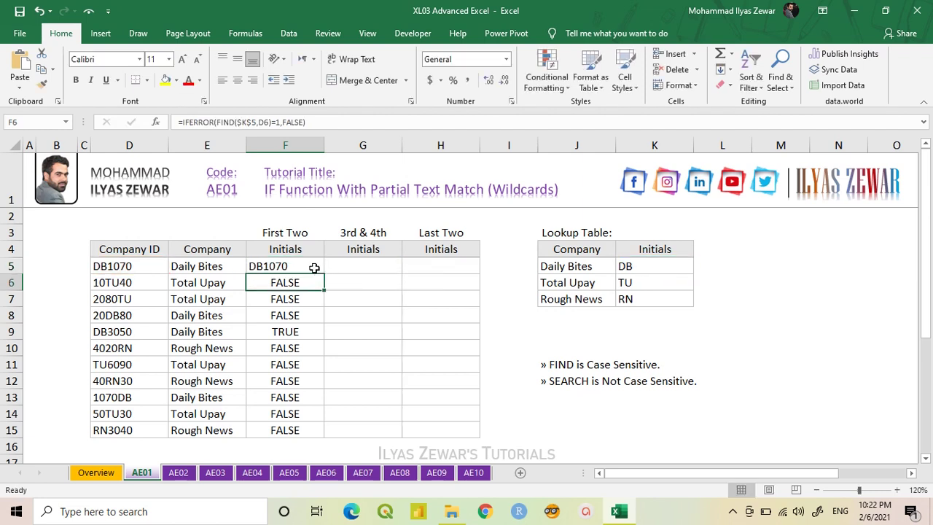
left_click_drag(323, 273, 320, 432)
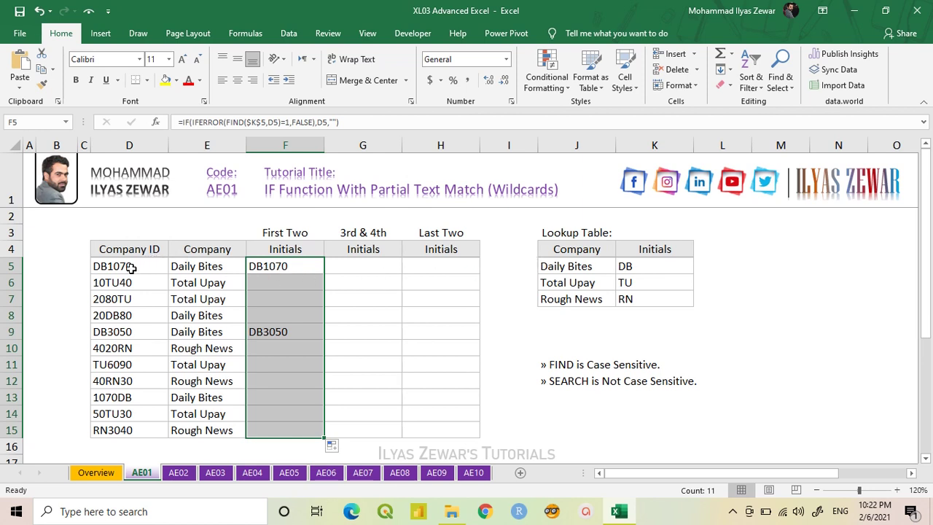
Insert an OR function around the IFERROR test in F5's IF, leaving room for a second condition
double_click(268, 267)
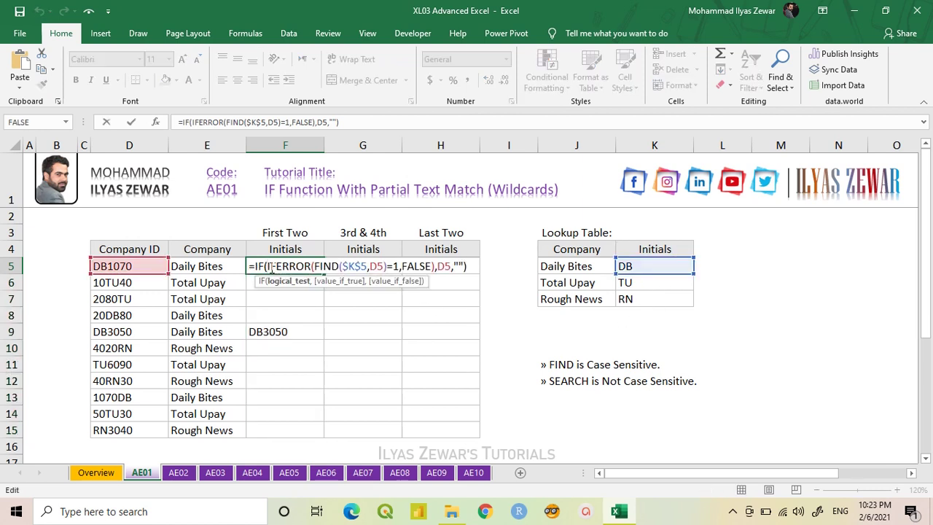
type("OR(")
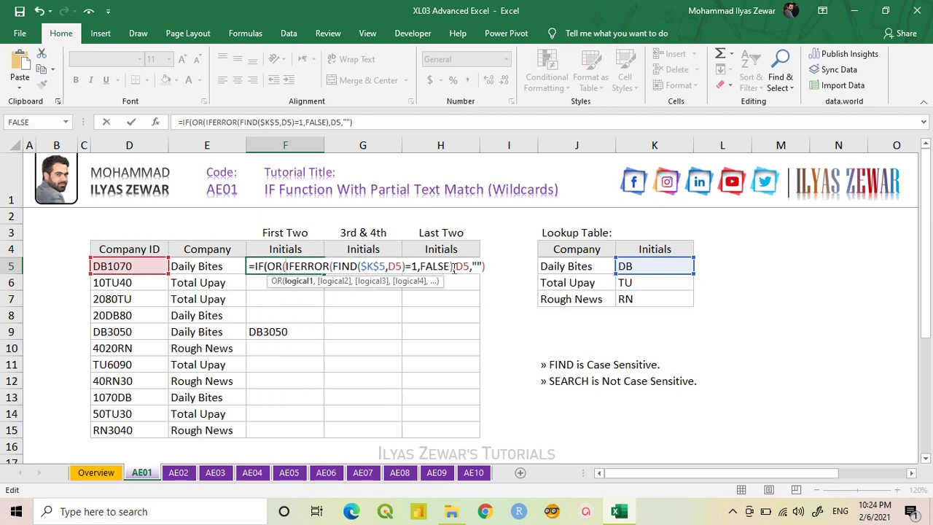
left_click(453, 267)
type(",")
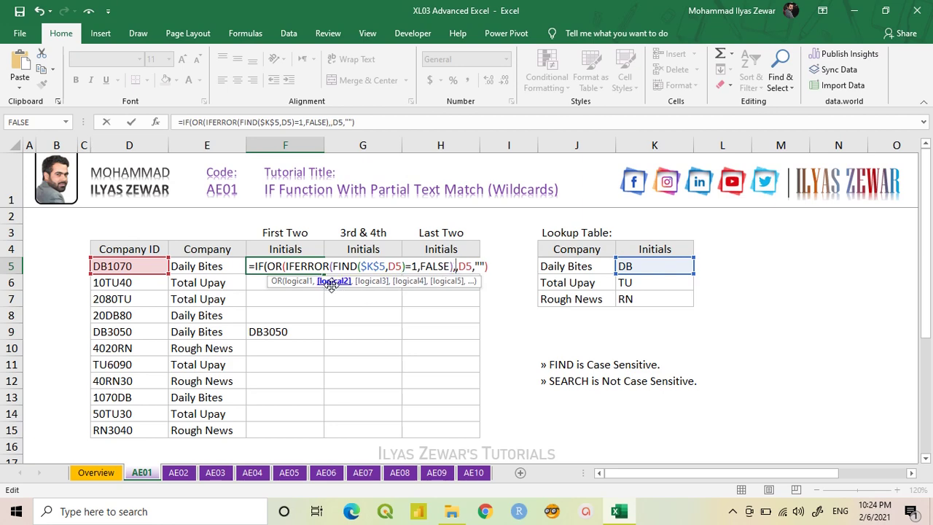
Start F5's second OR condition as IFERROR(FIND($K$6,D5, with an absolute reference to the TU initials
type("ife")
key("Tab")
type("fin")
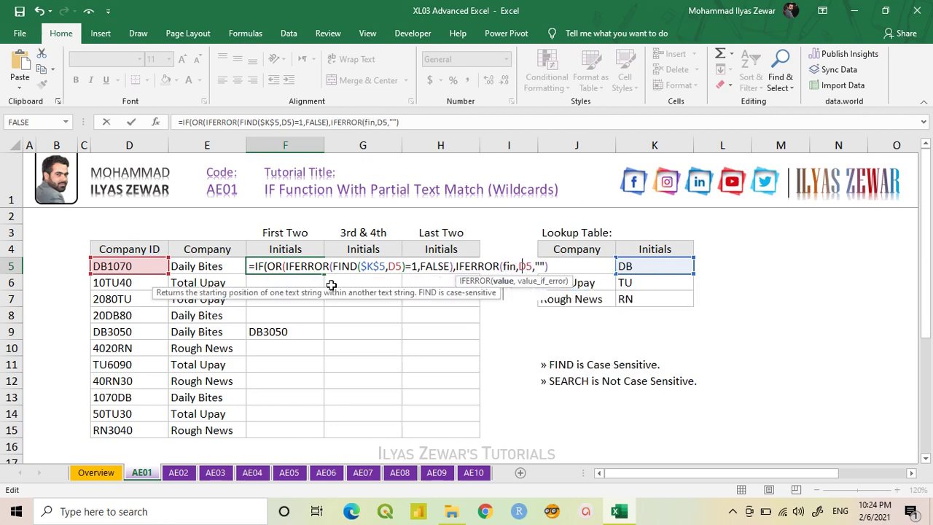
key("Tab")
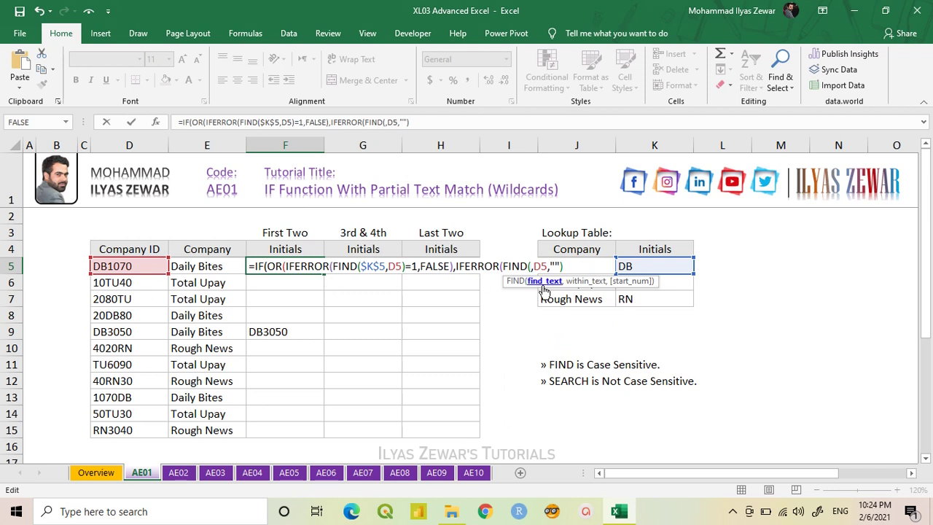
left_click(681, 283)
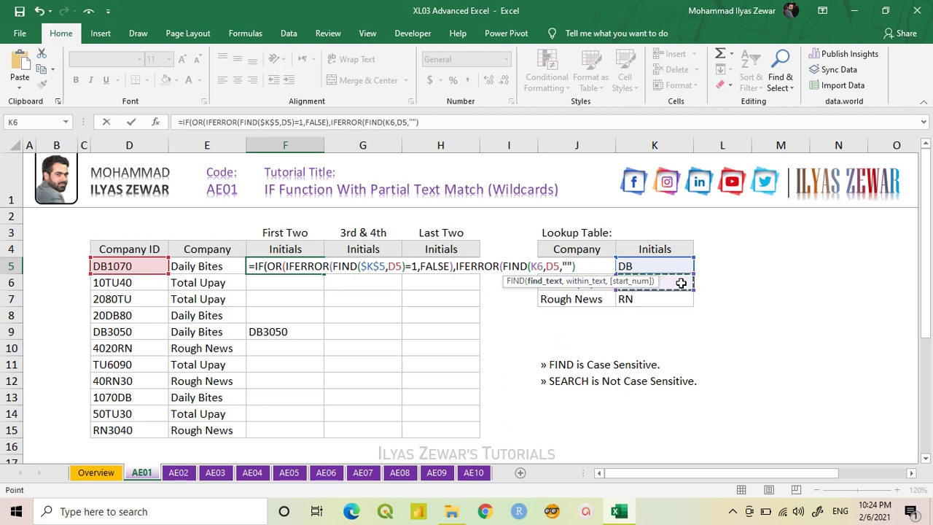
key("F4")
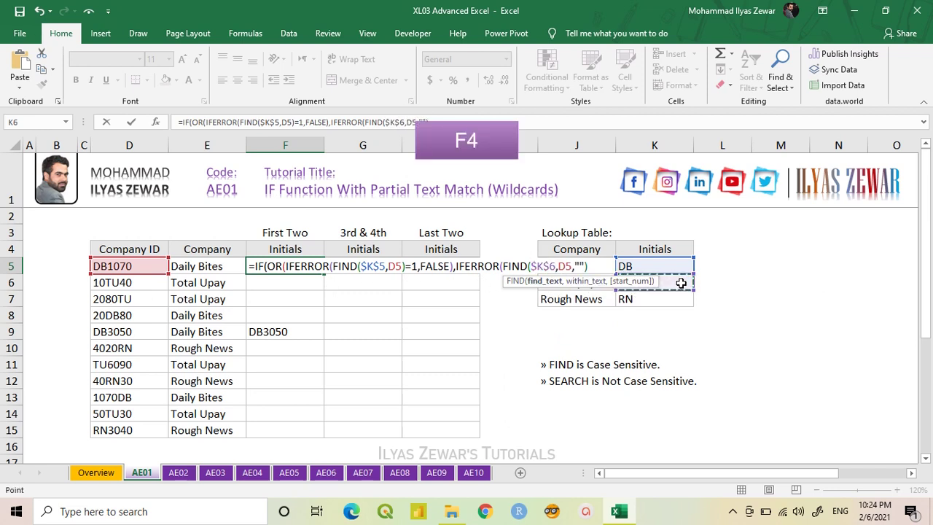
type(",")
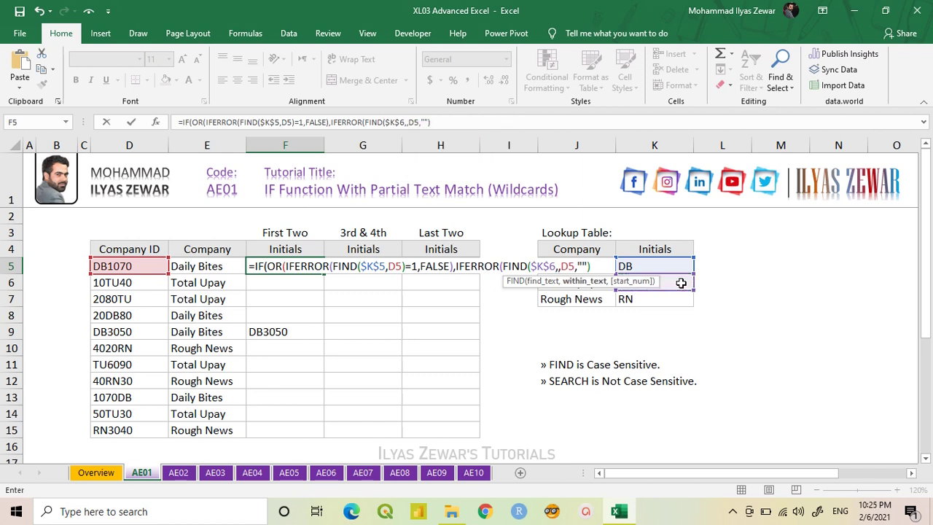
key("BackSpace")
left_click(137, 266)
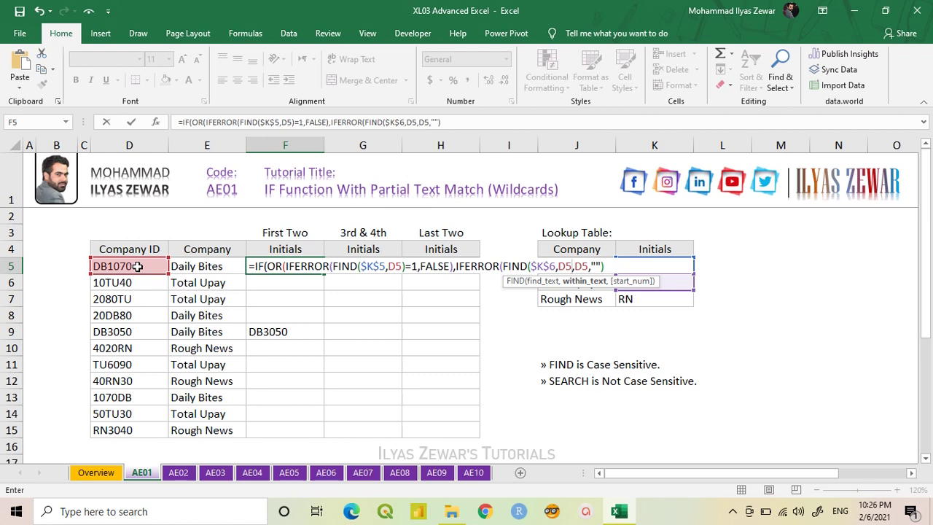
Complete F5's second OR condition by comparing the FIND result to 1 and using FALSE as the value if error
type(")=")
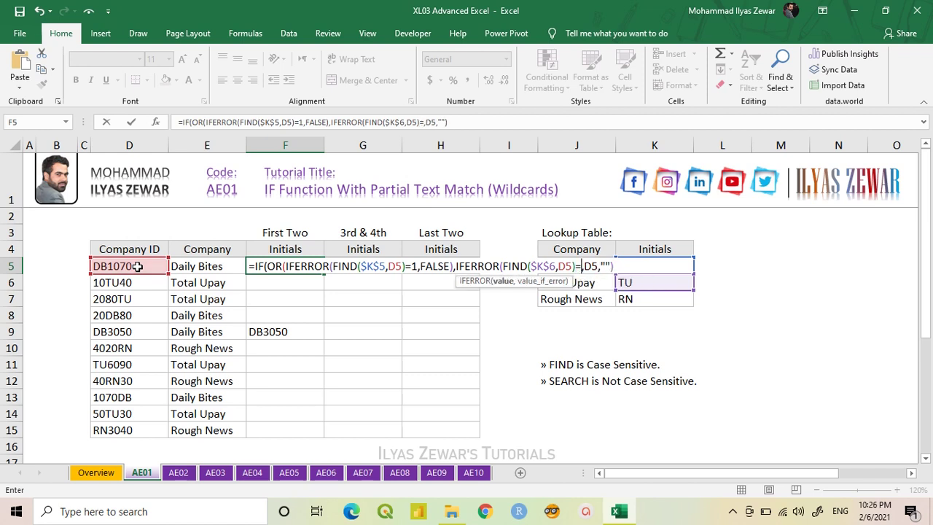
type("1")
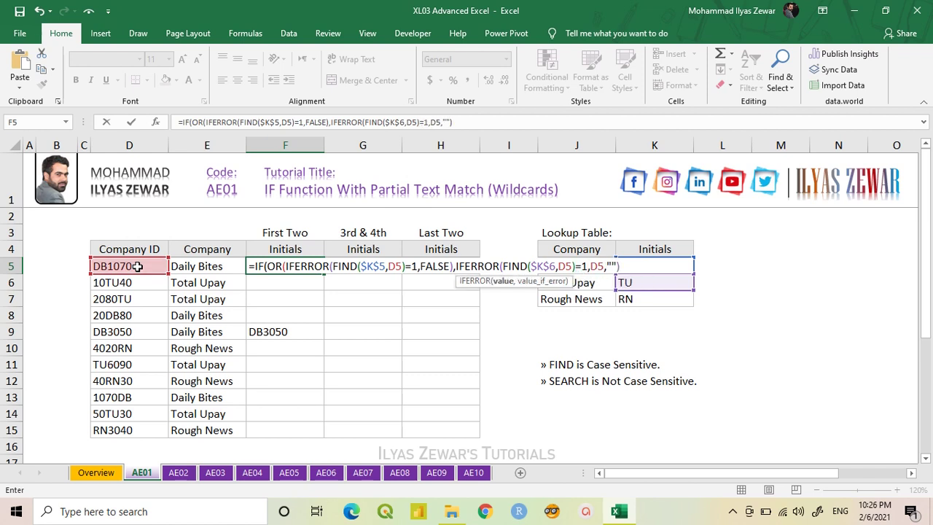
type(",")
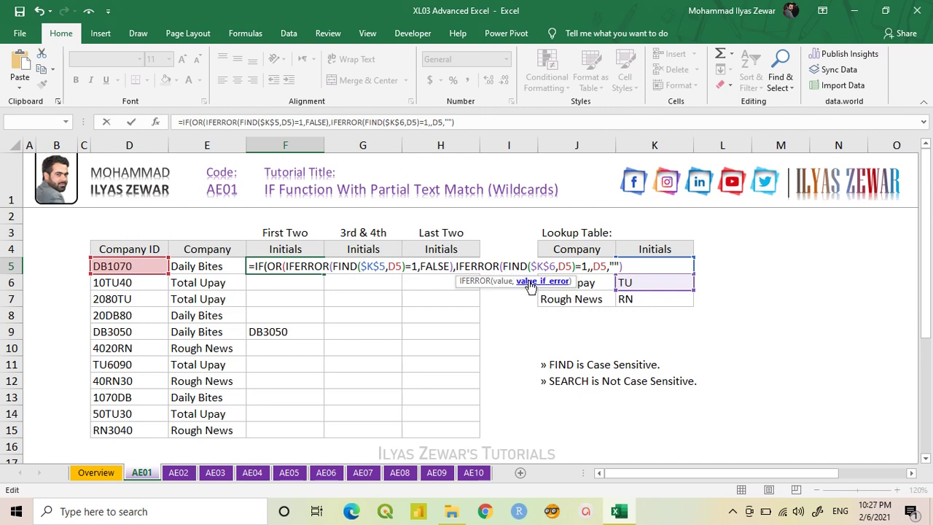
type("fal")
key("Tab")
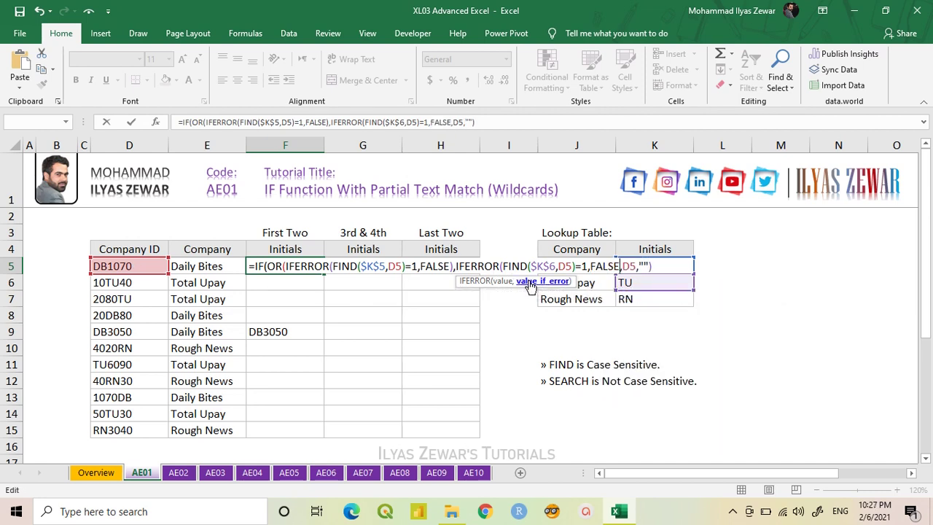
type(")")
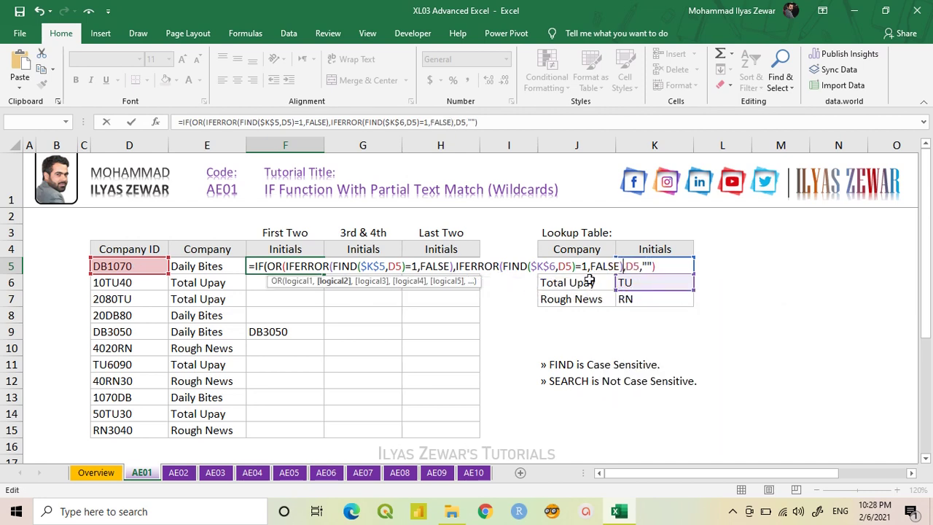
Start F5's third OR condition as IFERROR(FIND($K$7,D5, with an absolute reference to the RN initials
type(",")
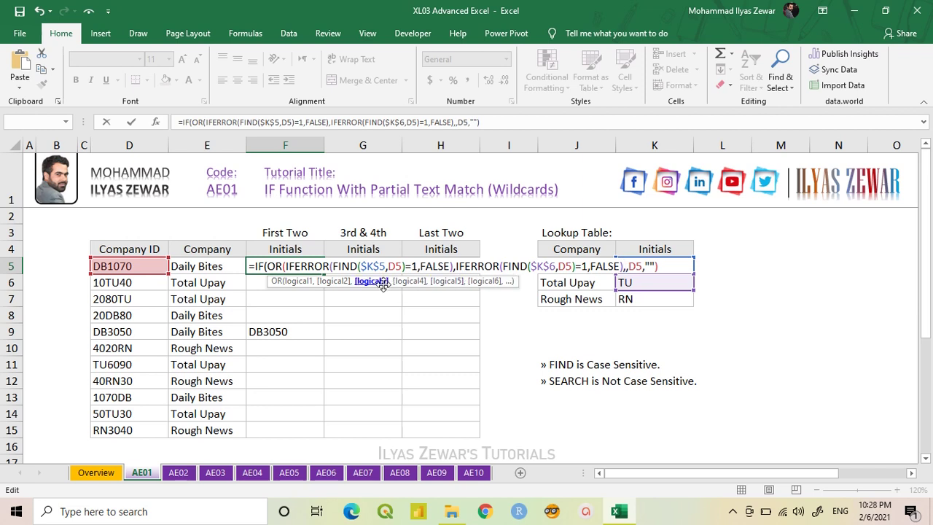
type("IFERROR(")
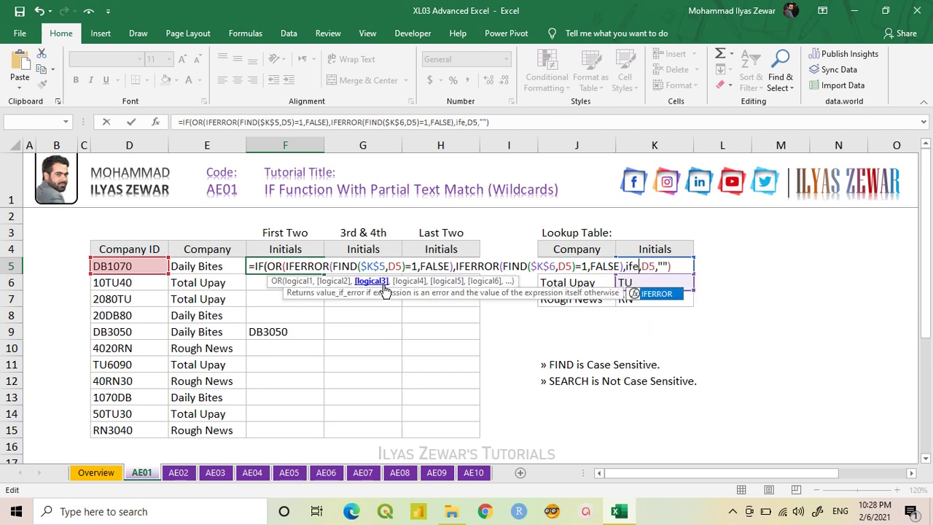
type("FIND(")
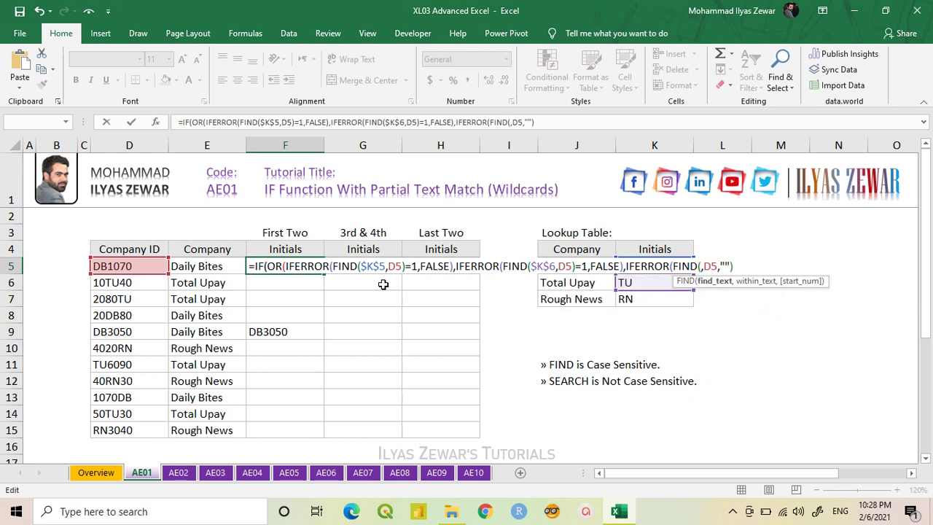
left_click(646, 299)
key("F4")
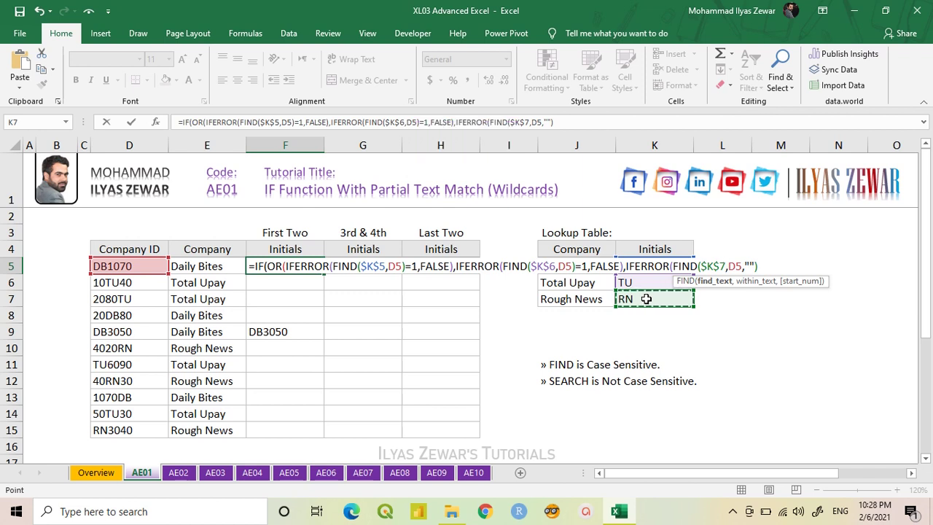
type(",")
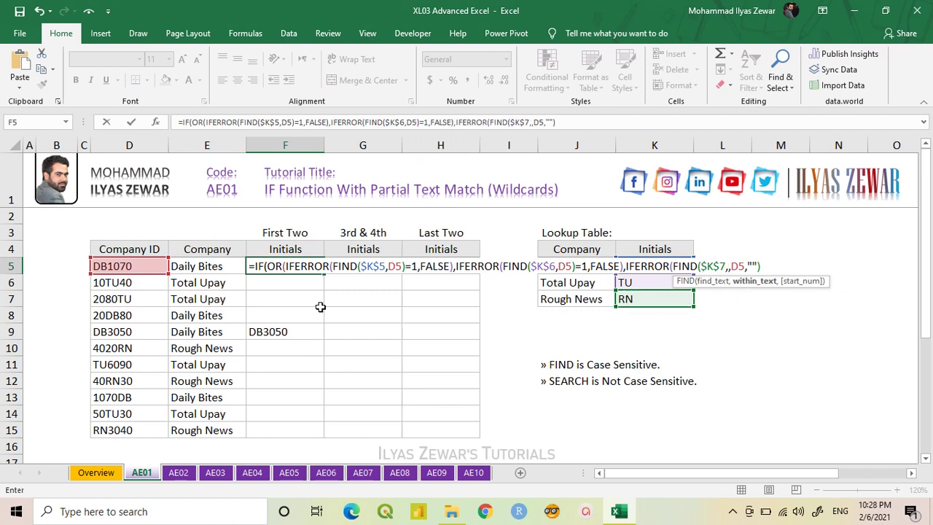
left_click(119, 267)
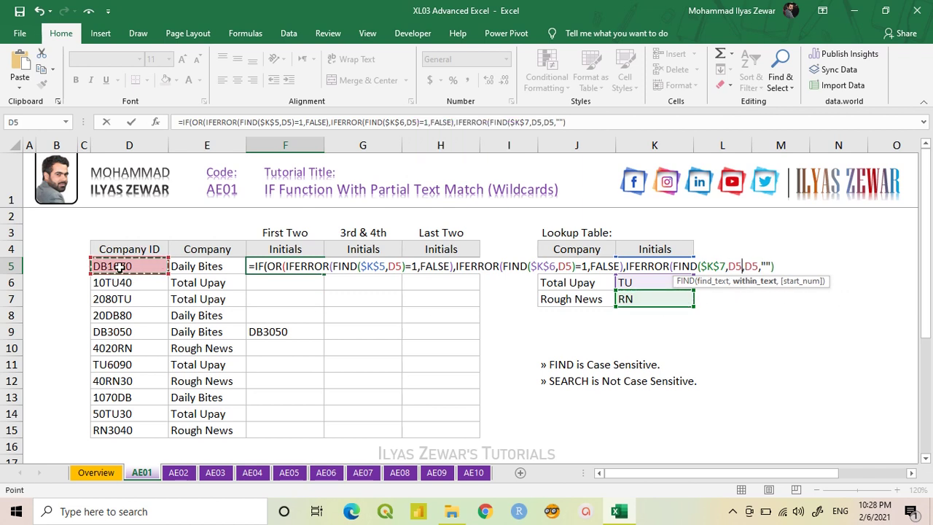
Complete F5's third OR condition by comparing the FIND result to 1 and using FALSE as the value if error
type(")=1")
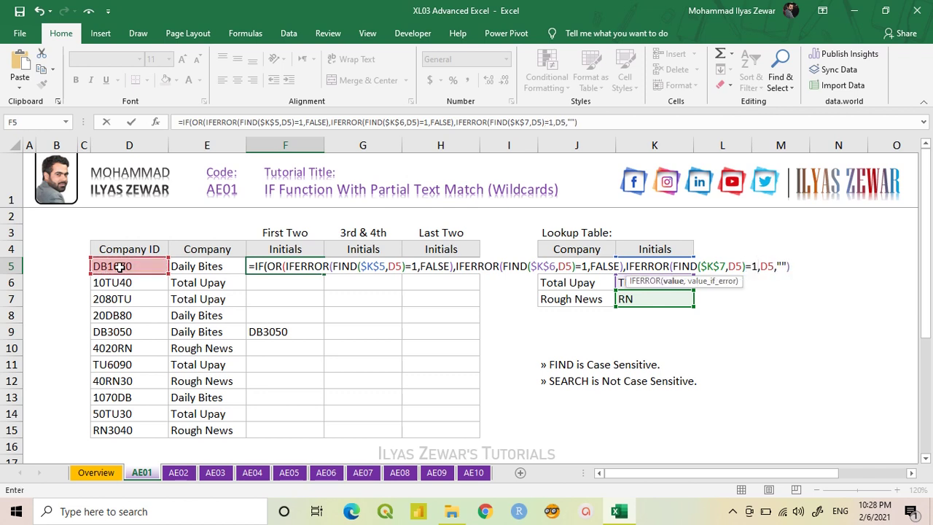
type(",")
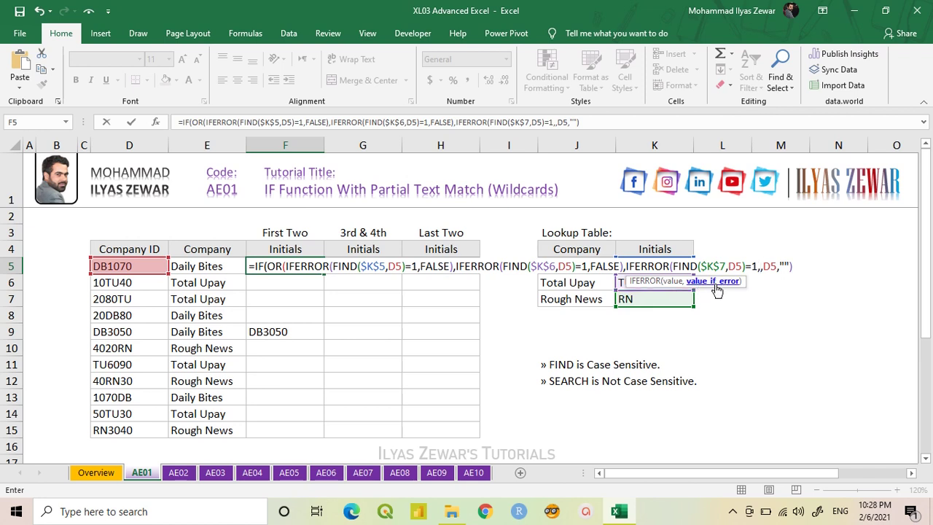
type("FALSE")
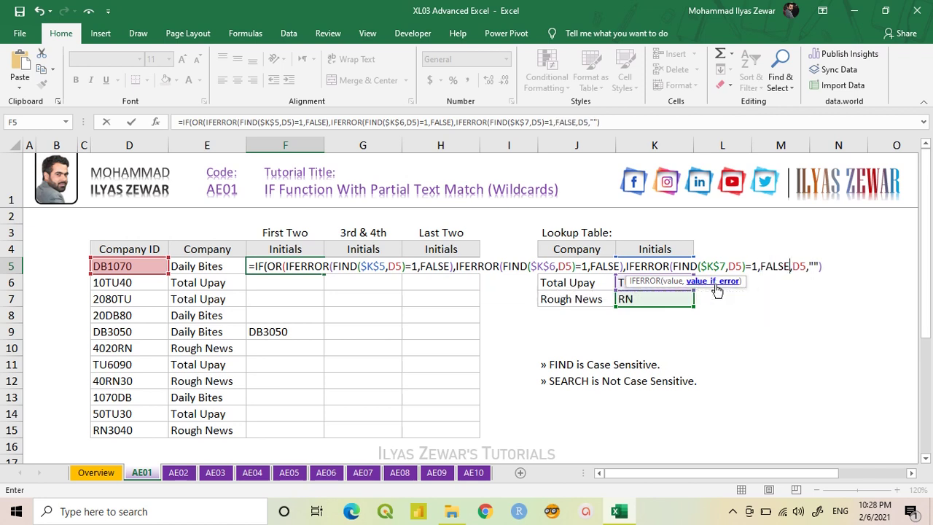
type("),D6,\"\"")
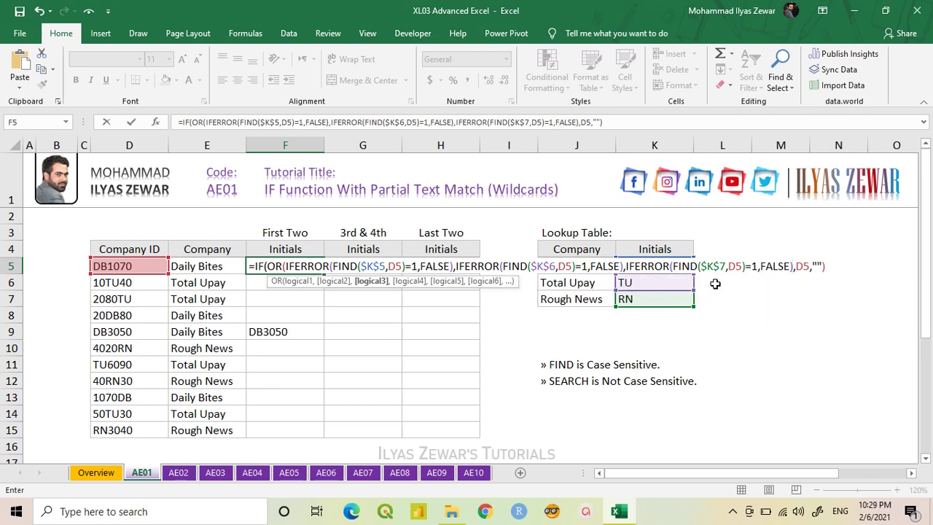
Close the OR function in F5's formula and fill it down through F15
type(")")
key("Return")
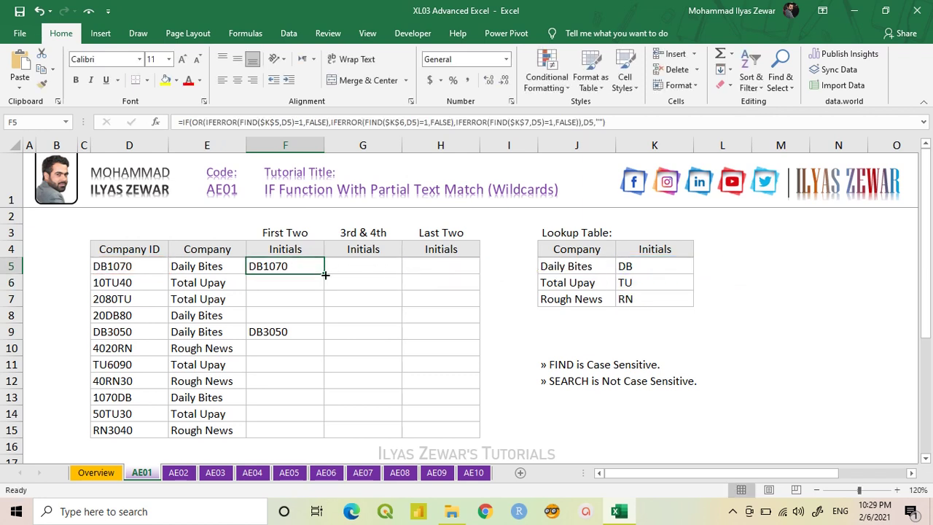
left_click_drag(323, 272, 315, 429)
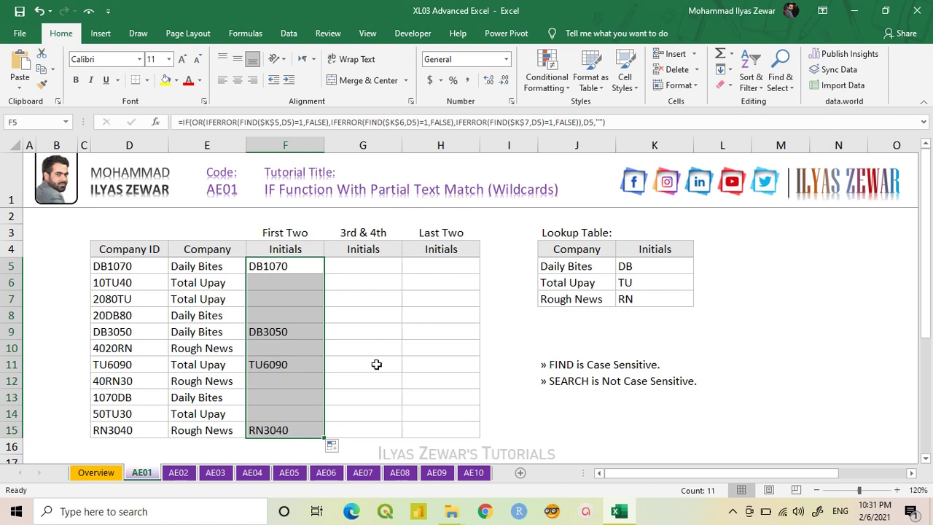
Copy the full text of F5's formula and paste it into G5, keeping the D5 references unchanged
left_click(295, 269)
double_click(295, 268)
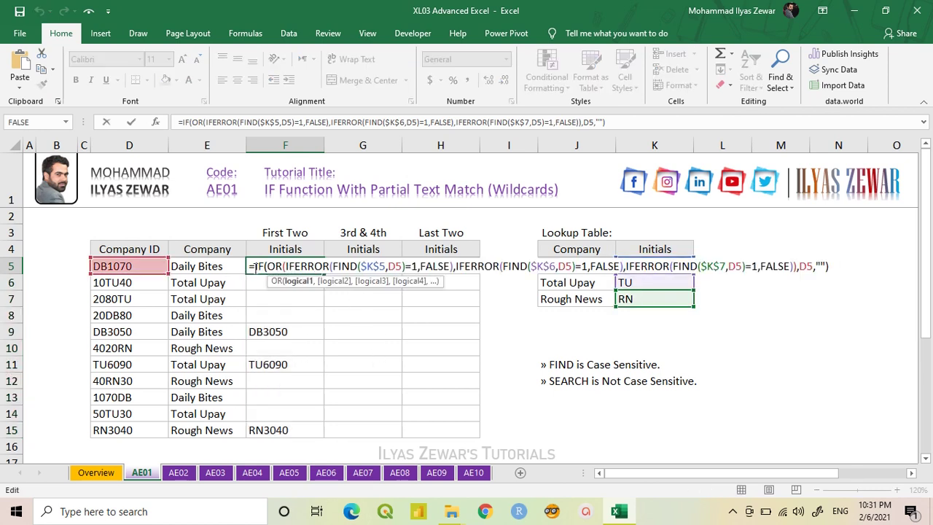
left_click(250, 268)
key("shift+Right")
key("shift+Right")
key("shift+Right")
key("shift+Right")
key("shift+Right")
key("shift+Right")
key("shift+Right")
key("shift+Right")
key("shift+Right")
key("shift+Right")
key("shift+Right")
key("shift+Right")
key("shift+Right")
key("shift+Right")
key("shift+Right")
key("shift+Right")
key("shift+Right")
key("shift+Right")
key("shift+Right")
key("shift+Right")
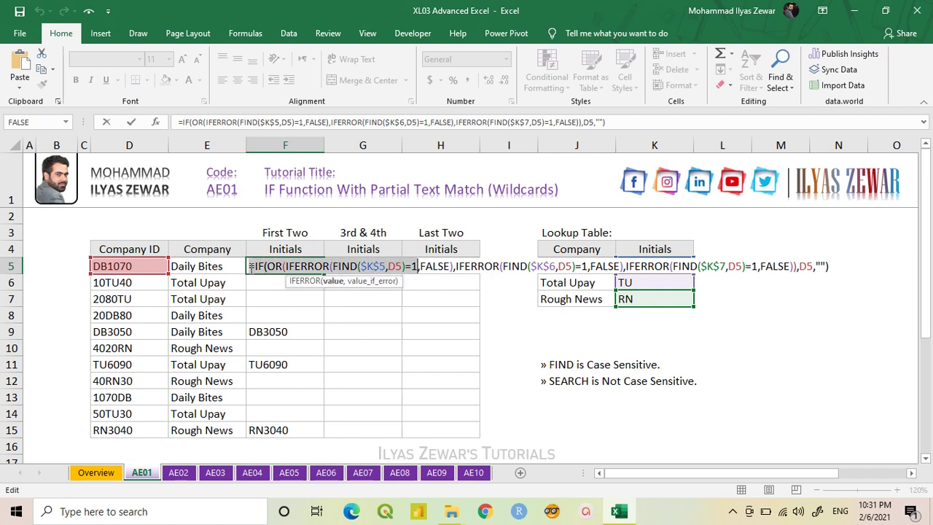
key("ctrl+c")
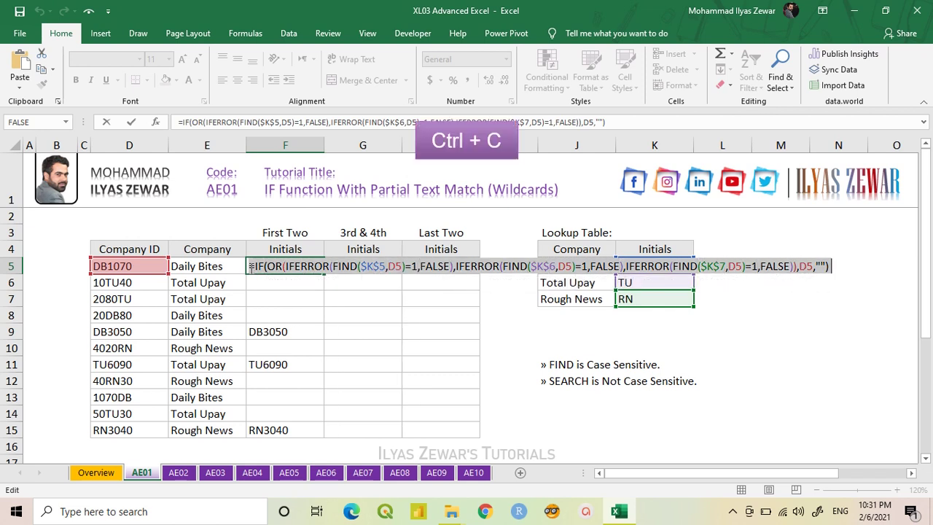
key("Tab")
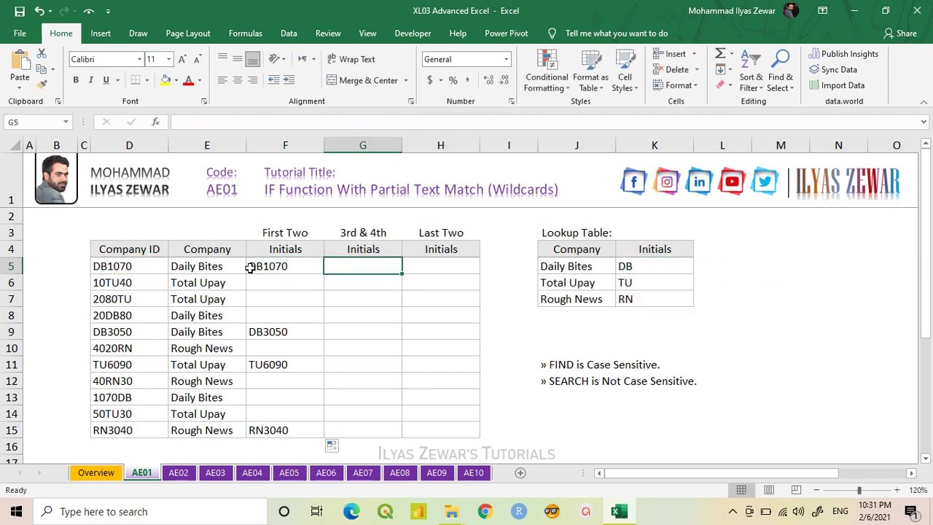
key("F2")
key("ctrl+v")
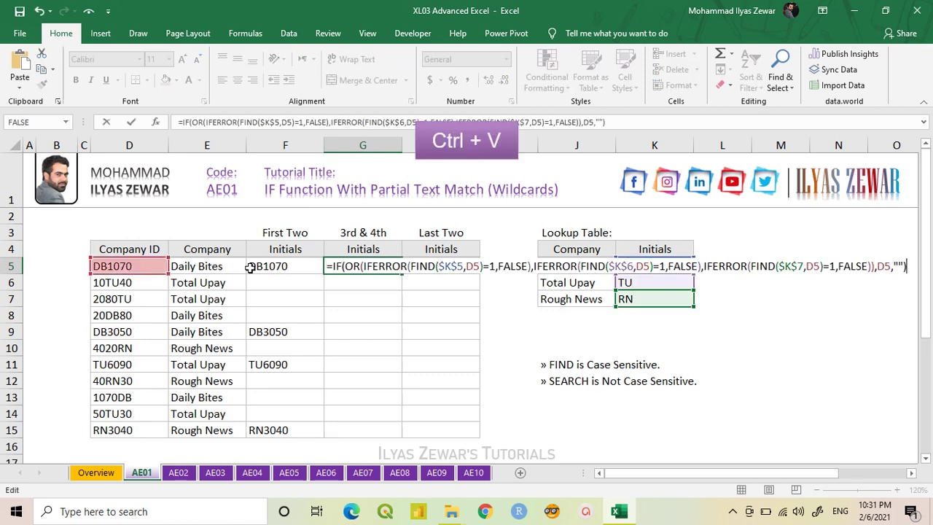
Change all three FIND comparisons in G5's formula to 3 and fill it down through G15
double_click(493, 267)
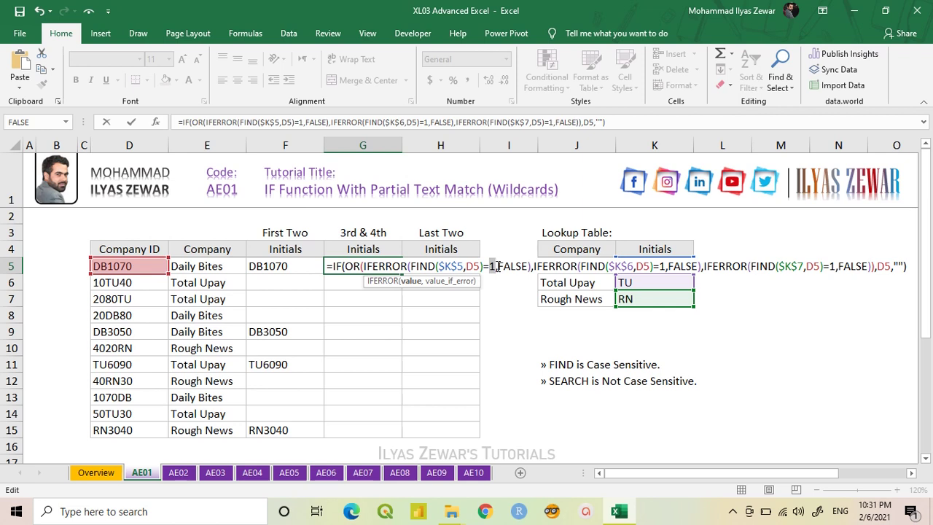
type("3")
double_click(663, 267)
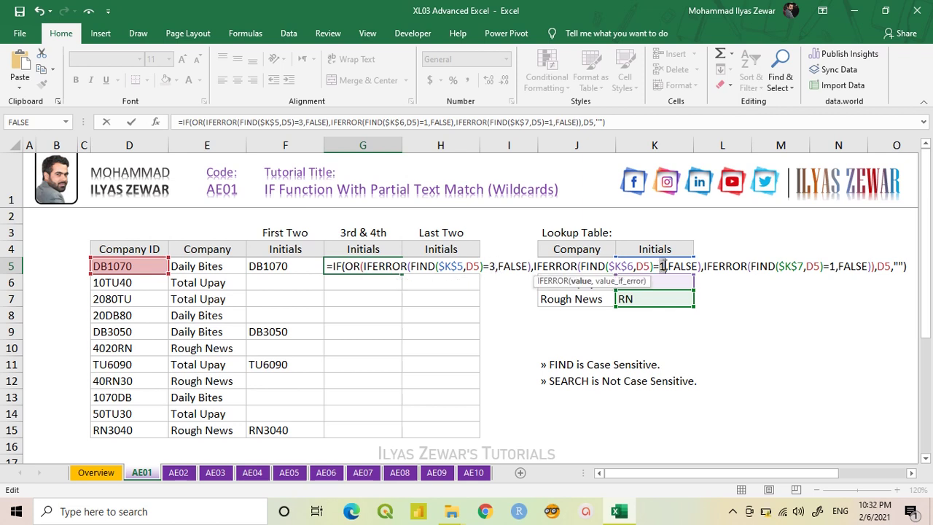
type("3")
double_click(833, 267)
type("3")
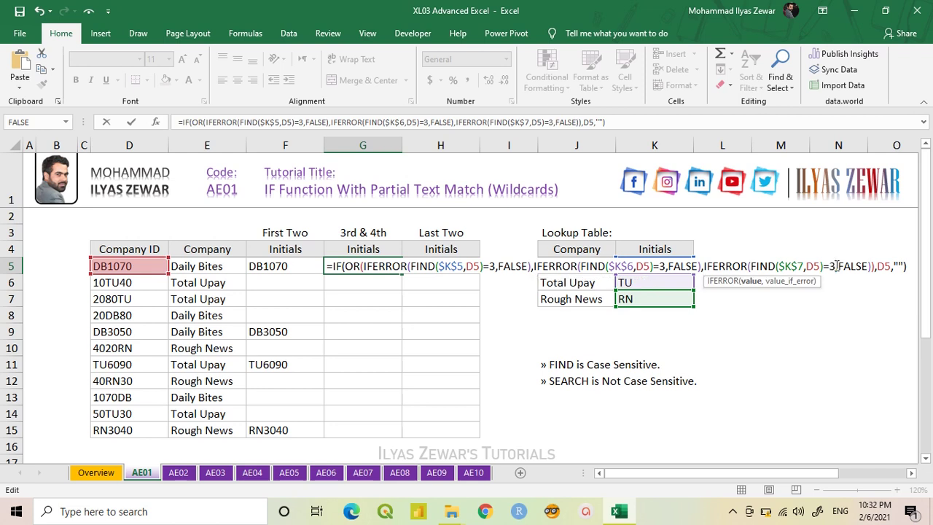
key("Return")
left_click(391, 265)
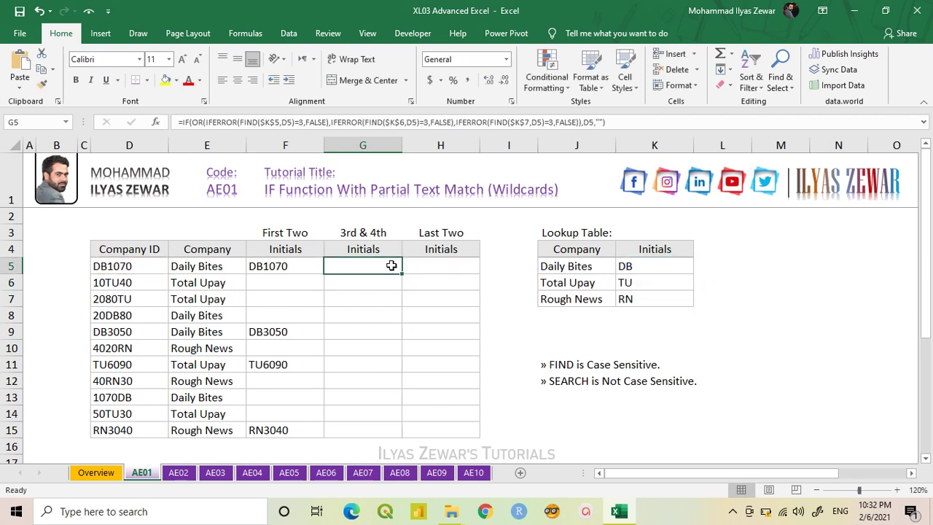
left_click_drag(401, 274, 394, 431)
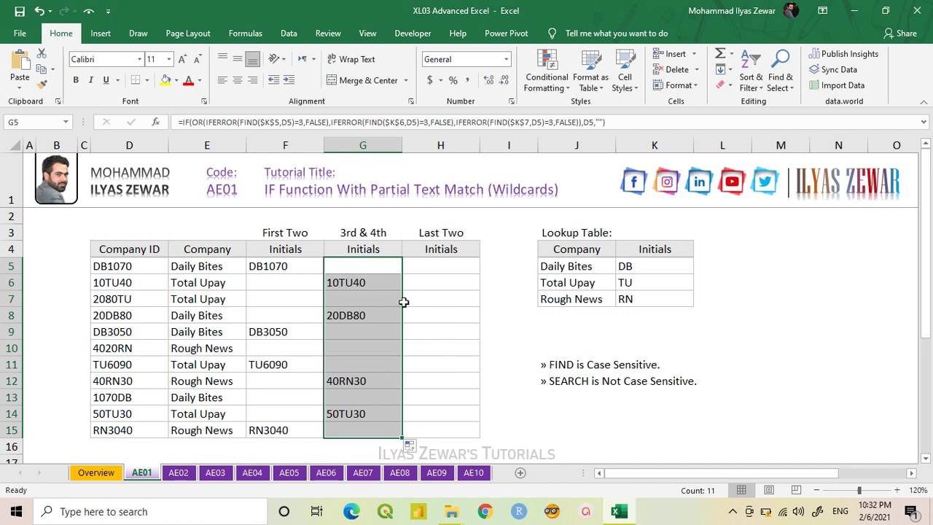
Copy the full text of G5's formula and paste it into H5, keeping the D5 references unchanged
double_click(358, 267)
left_click(330, 268)
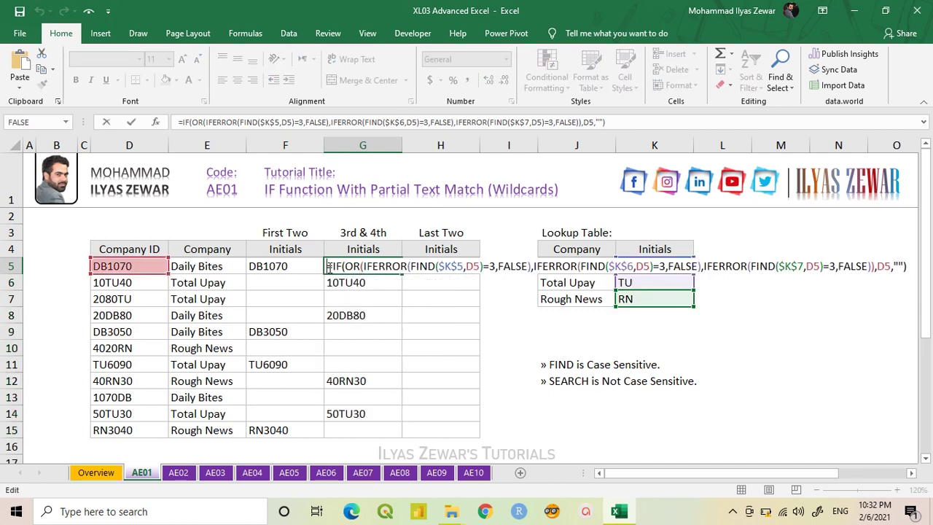
key("ctrl+shift+Right")
key("ctrl+shift+Right")
key("ctrl+shift+Right")
key("ctrl+shift+Right")
key("ctrl+shift+Right")
key("ctrl+shift+Right")
key("ctrl+shift+Right")
key("ctrl+shift+Right")
key("ctrl+shift+Right")
key("ctrl+shift+Right")
key("ctrl+shift+Right")
key("ctrl+shift+Right")
key("ctrl+shift+Right")
key("ctrl+shift+Right")
key("ctrl+shift+Right")
key("ctrl+shift+Right")
key("ctrl+shift+Right")
key("ctrl+shift+Right")
key("ctrl+shift+Right")
key("ctrl+shift+Right")
key("ctrl+shift+Right")
key("ctrl+shift+Right")
key("ctrl+shift+Right")
key("ctrl+shift+Right")
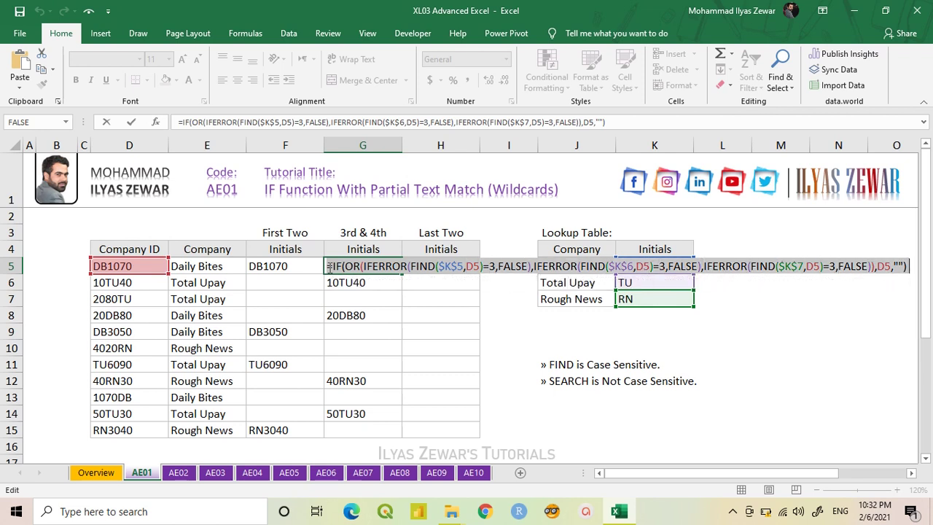
key("ctrl+c")
key("Escape")
key("Right")
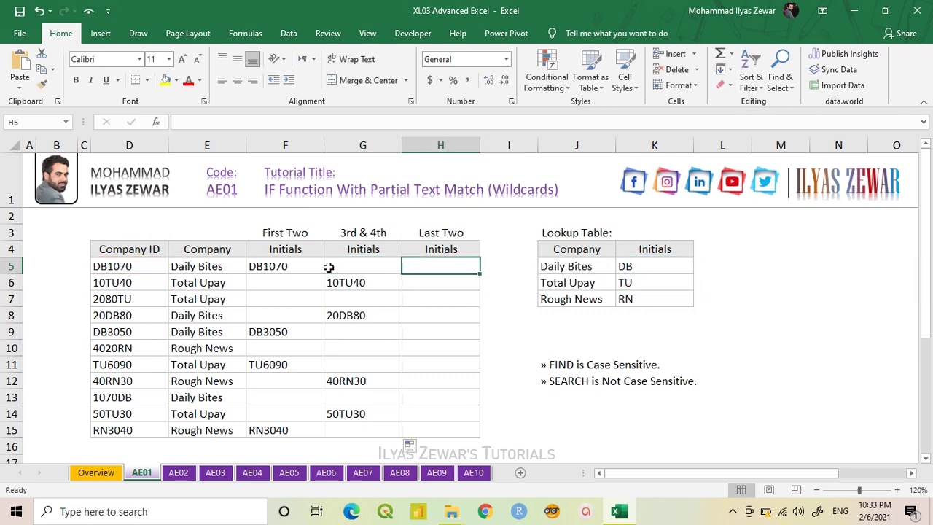
key("F2")
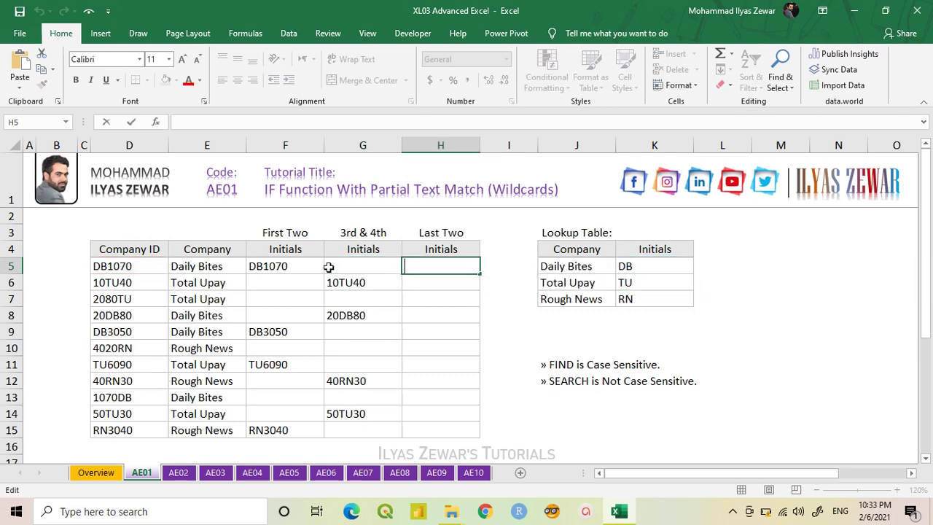
key("ctrl+v")
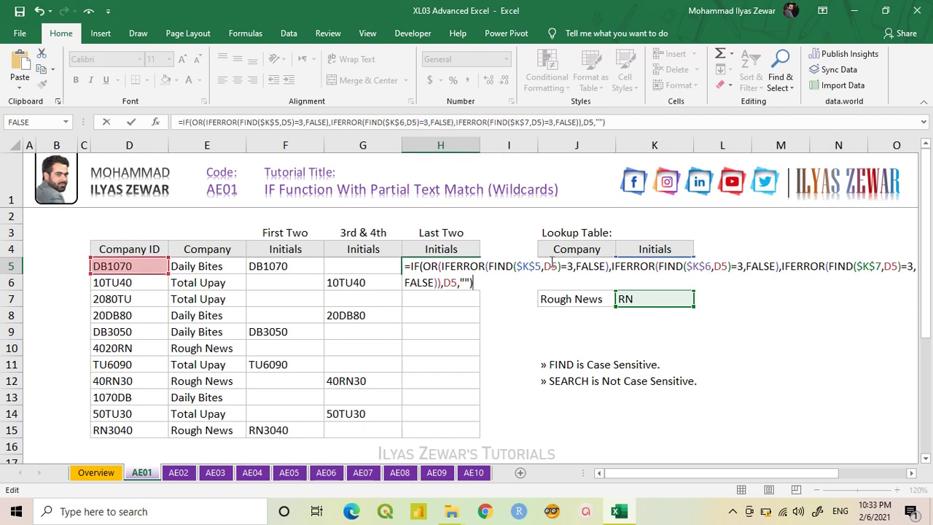
Change all three FIND comparisons in H5's formula to 5 and fill it down through H15
double_click(569, 266)
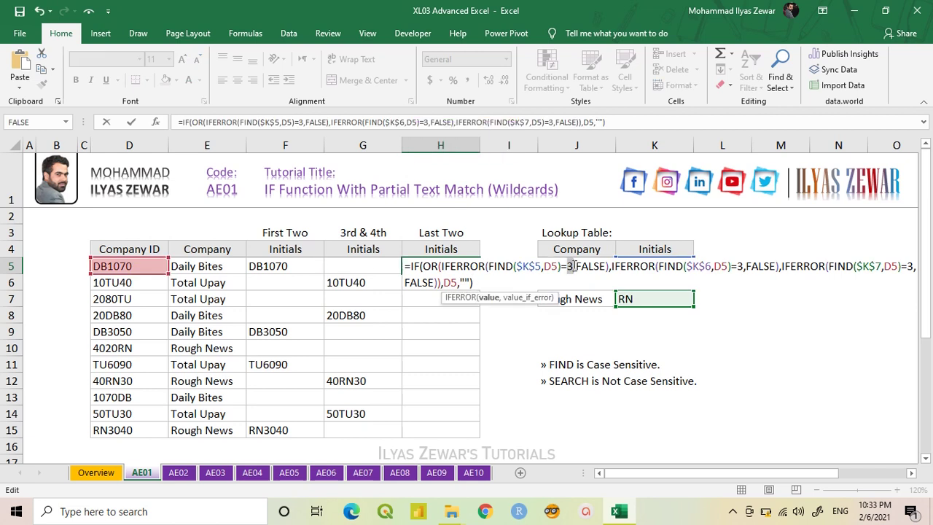
type("5")
double_click(739, 266)
type("5")
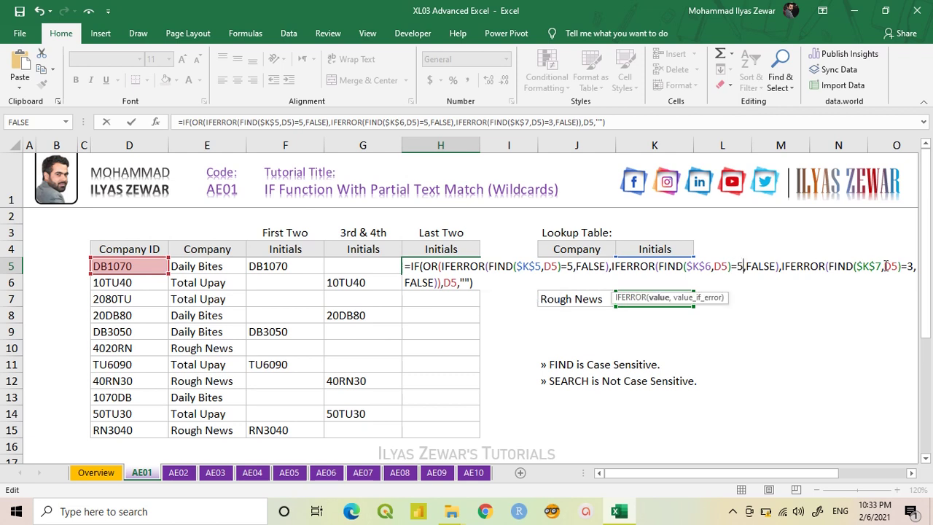
double_click(910, 266)
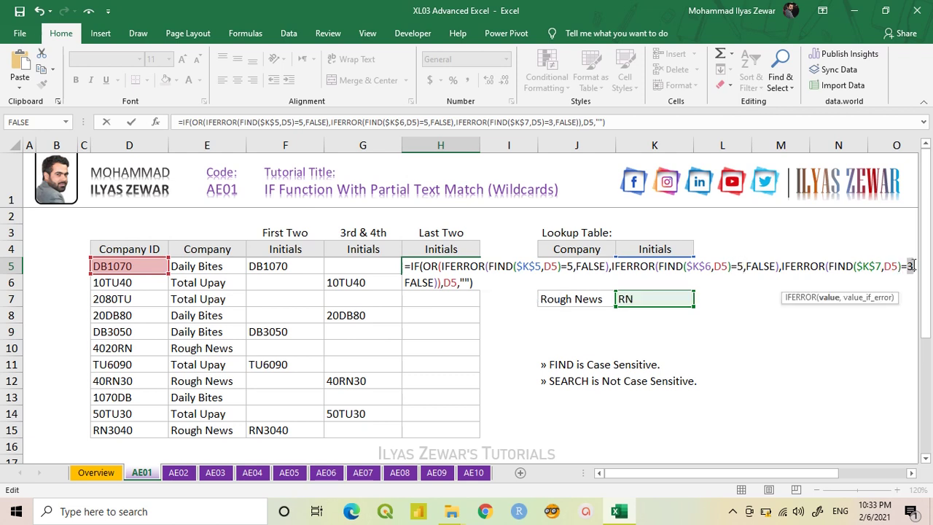
type("5")
key("ctrl+Return")
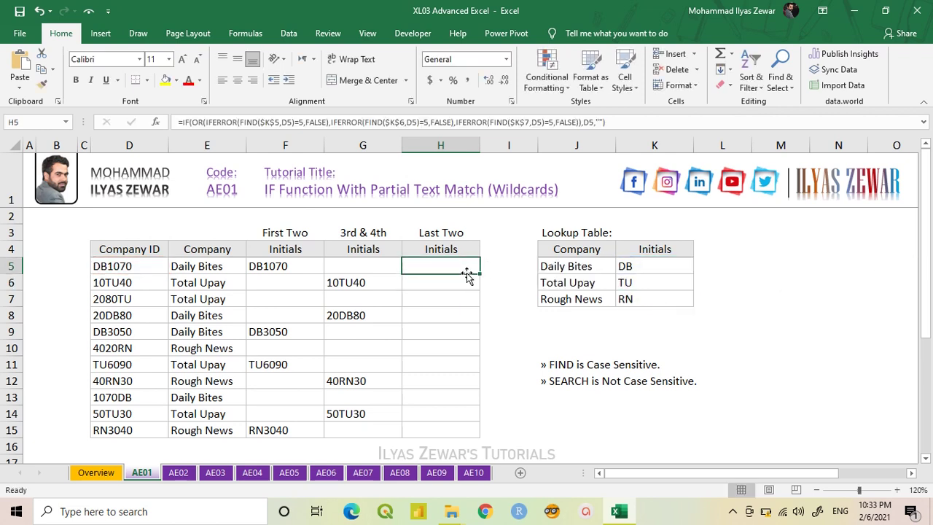
left_click_drag(479, 277, 475, 433)
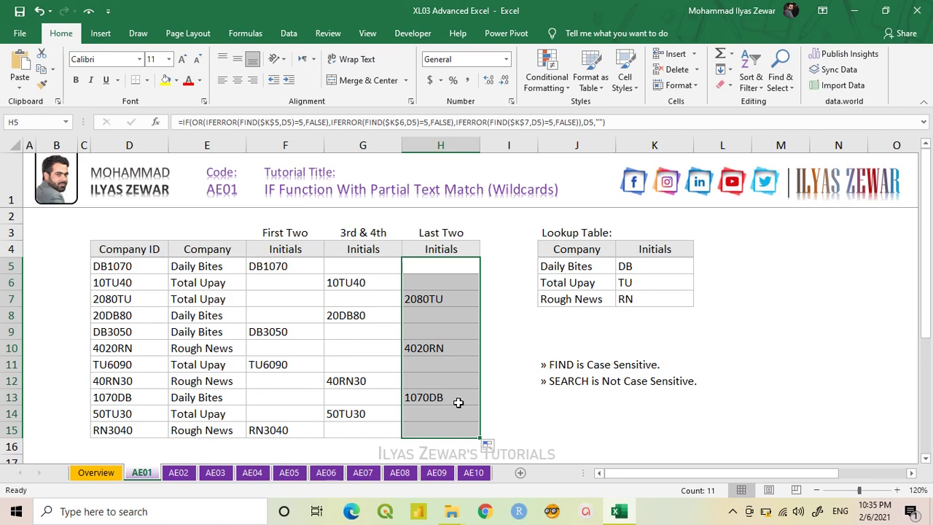
left_click(45, 248)
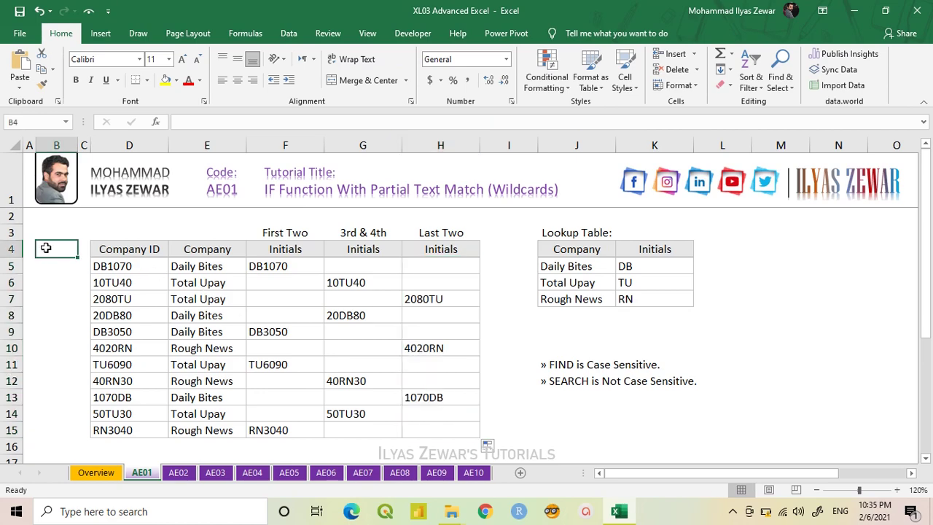